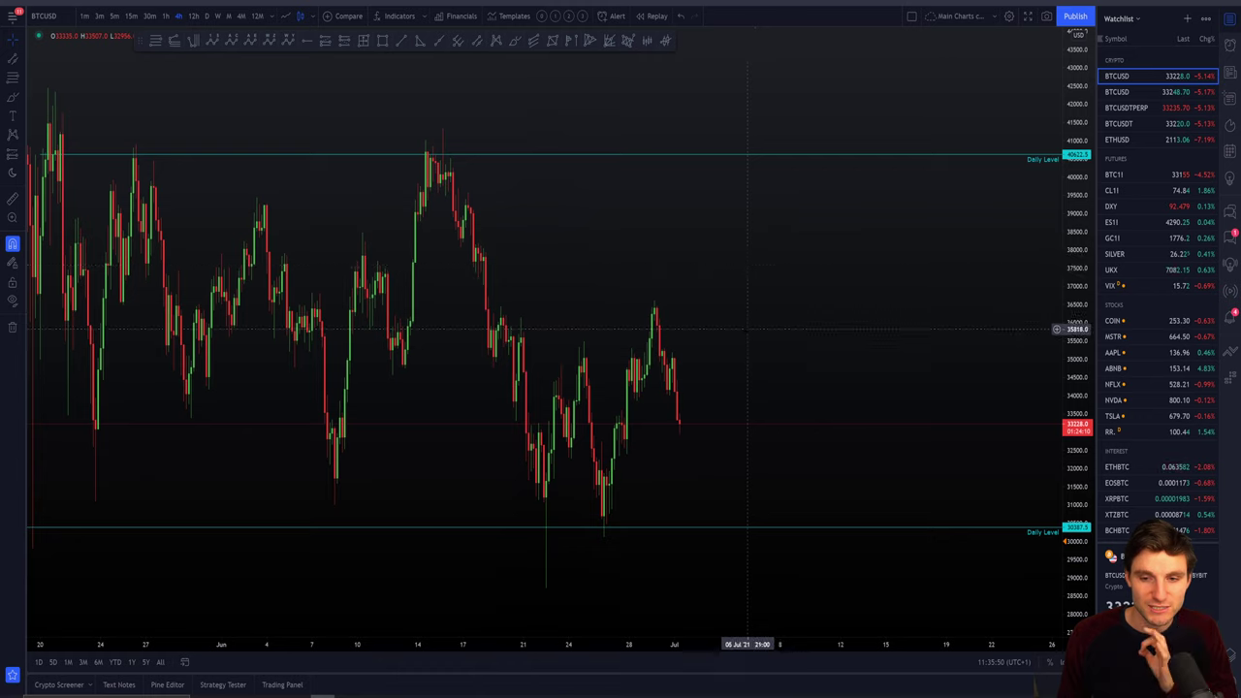
Step: Close the browser tab menu unused and switch to Discord's general-chat channel
{"action": "right_click", "coordinate": [893, 2]}
{"action": "left_click", "coordinate": [912, 44]}
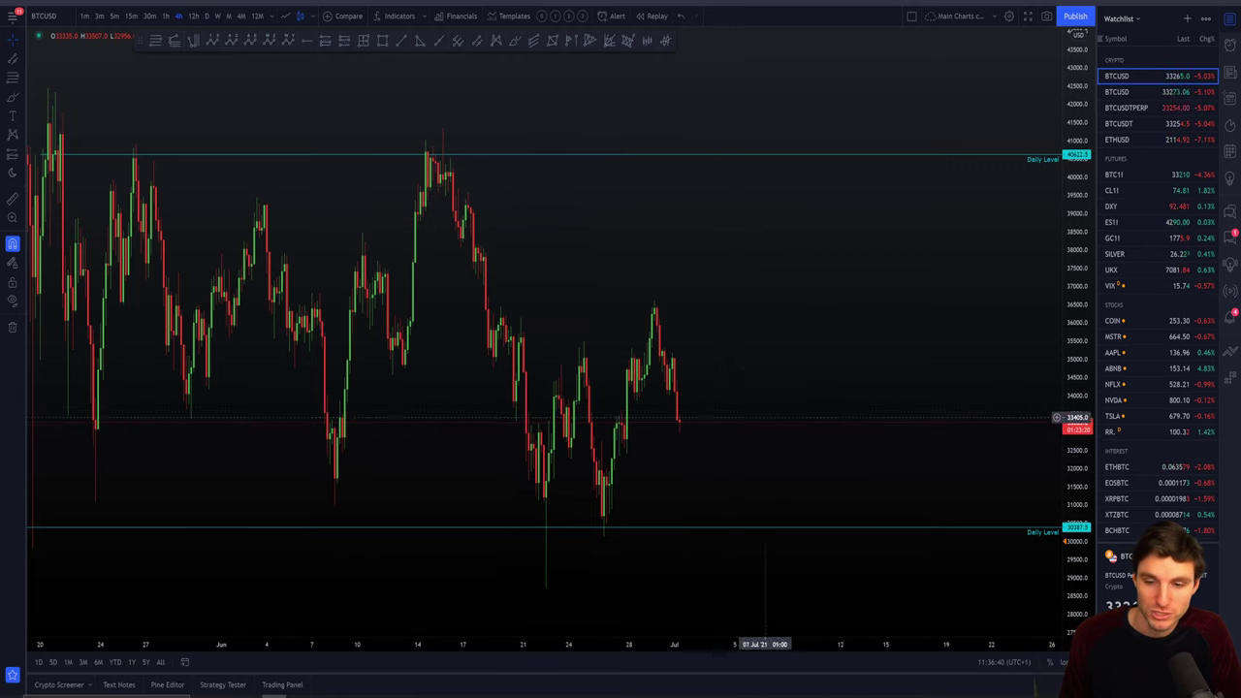
{"action": "key", "text": "alt+Tab"}
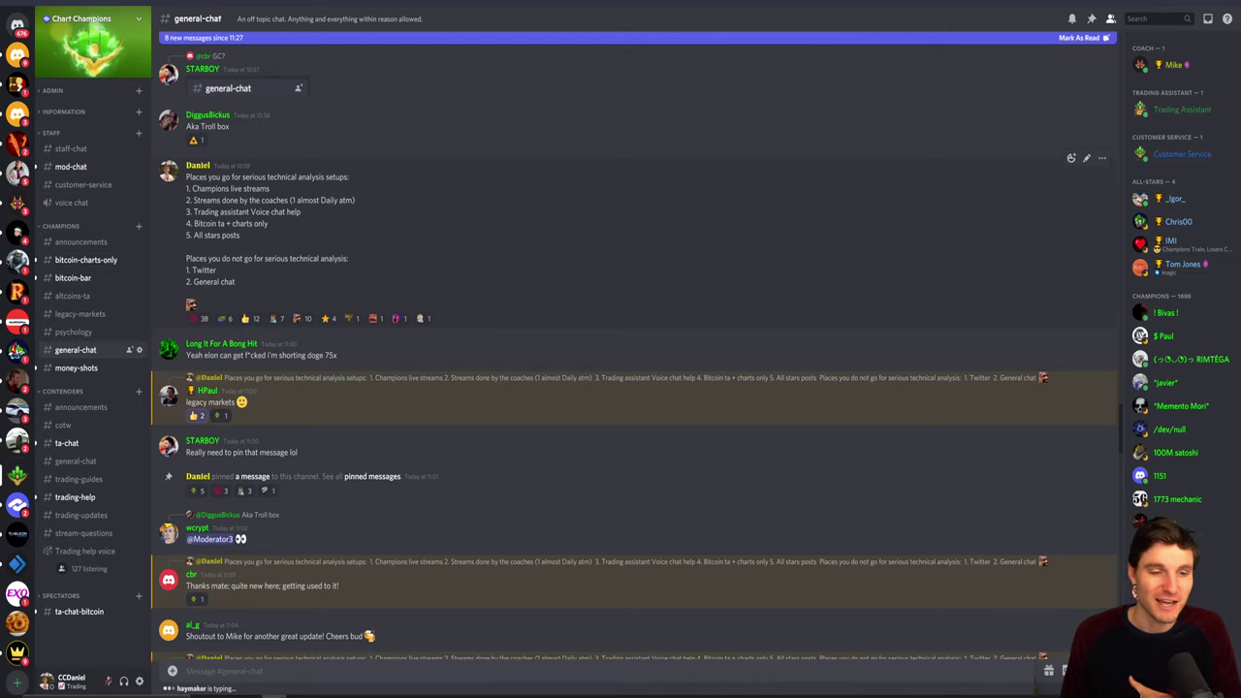
Step: Highlight the pinned message's lines on streams, voice chat help and Twitter, then return to TradingView
{"action": "left_click_drag", "start_coordinate": [268, 188], "coordinate": [301, 200]}
{"action": "left_click", "coordinate": [301, 200]}
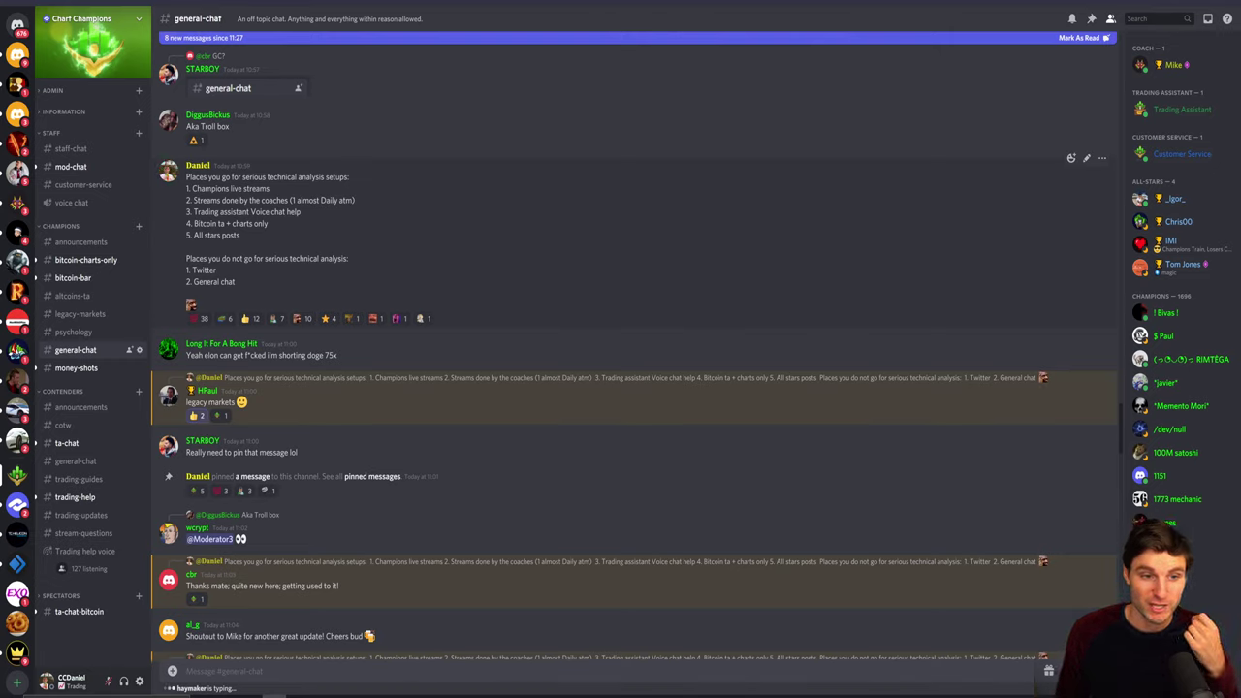
{"action": "left_click_drag", "start_coordinate": [207, 211], "coordinate": [295, 212]}
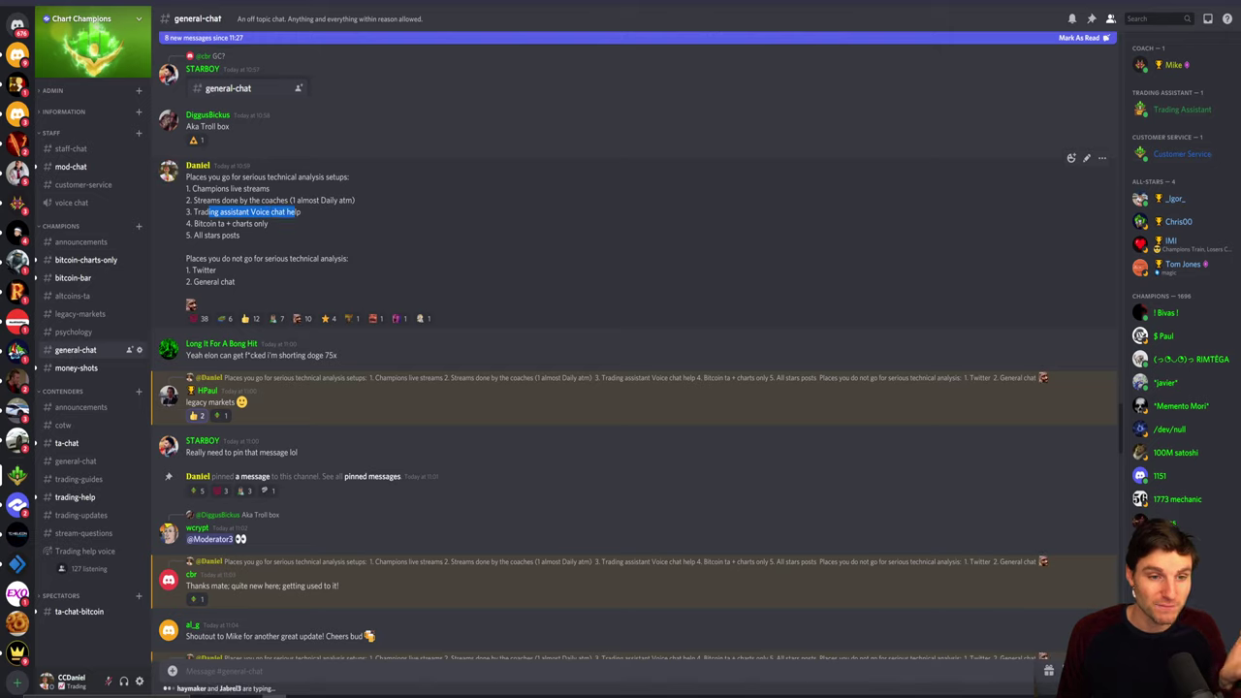
{"action": "left_click", "coordinate": [295, 211]}
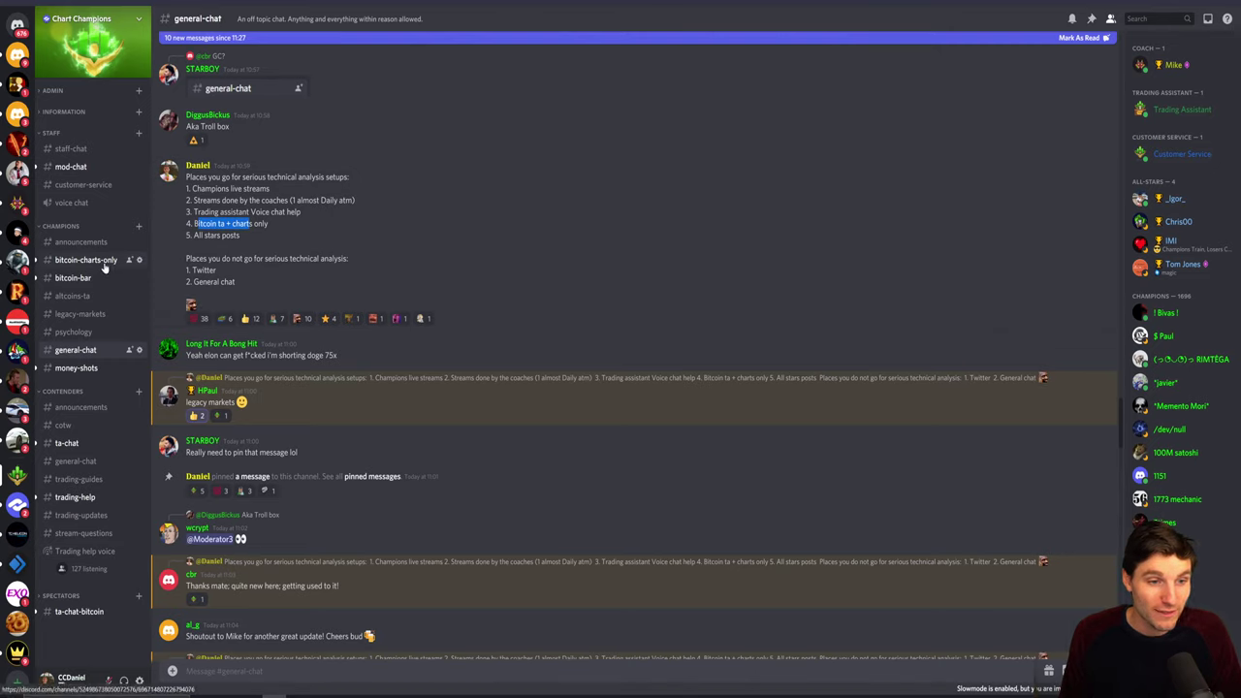
{"action": "left_click", "coordinate": [275, 225]}
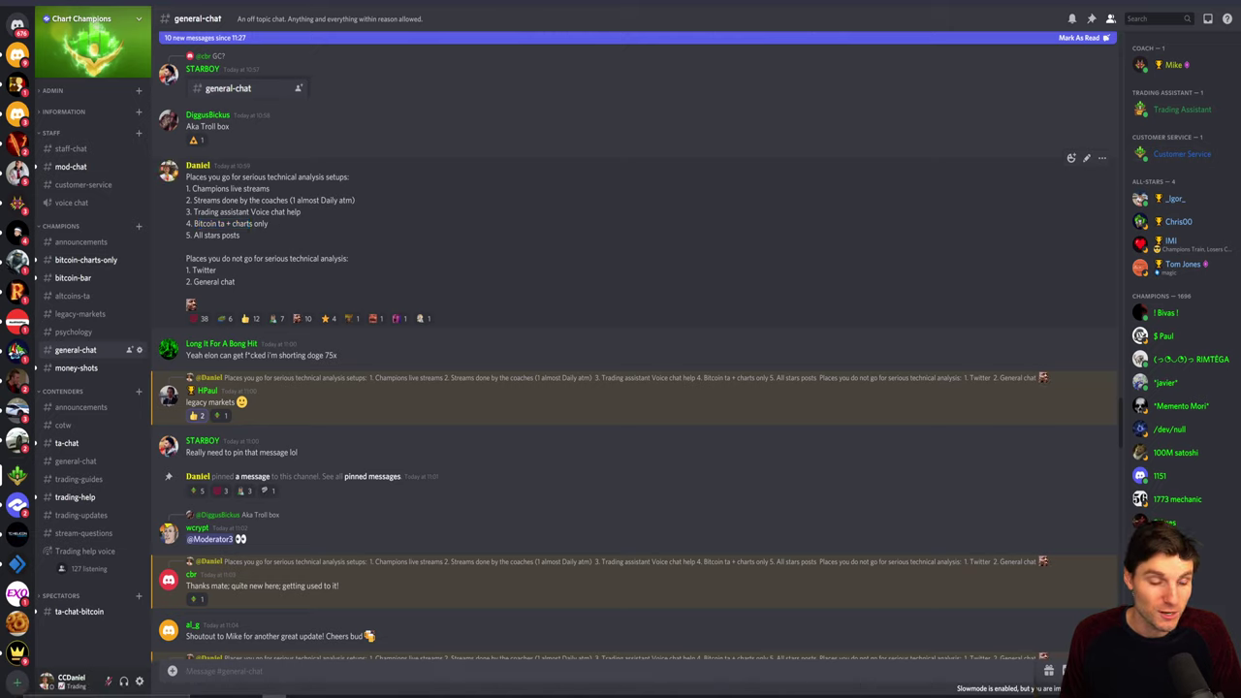
{"action": "left_click_drag", "start_coordinate": [241, 259], "coordinate": [347, 259]}
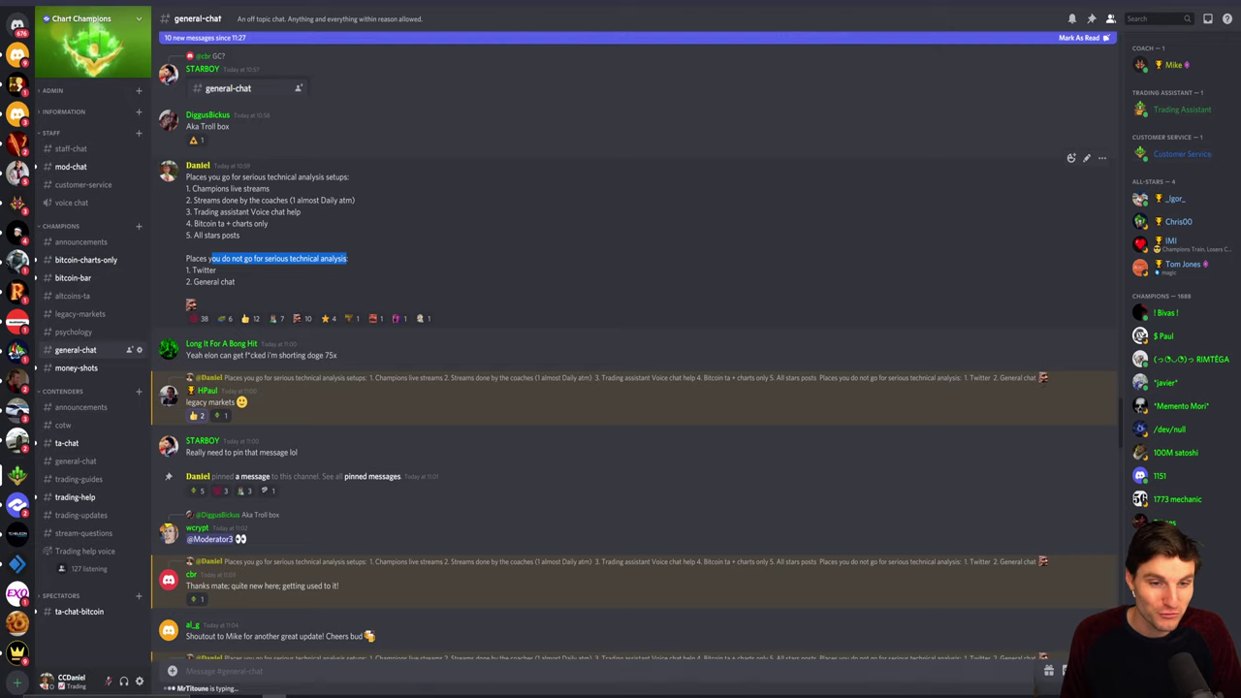
{"action": "double_click", "coordinate": [203, 269]}
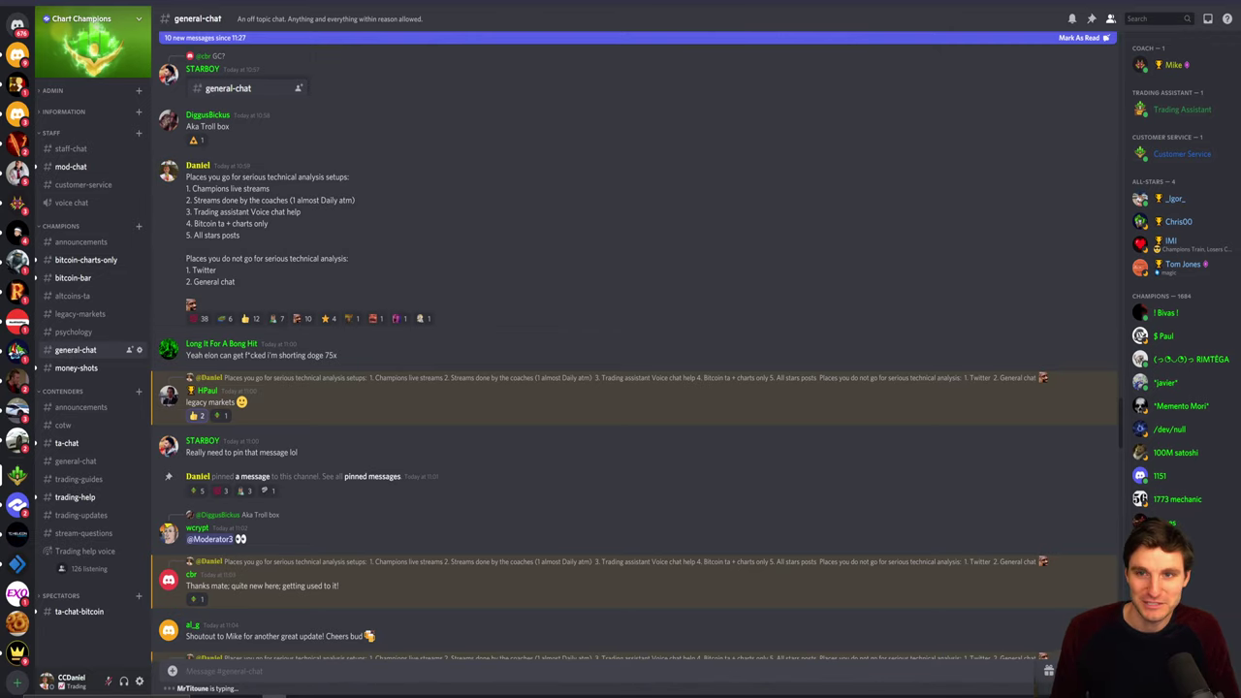
{"action": "key", "text": "alt+Tab"}
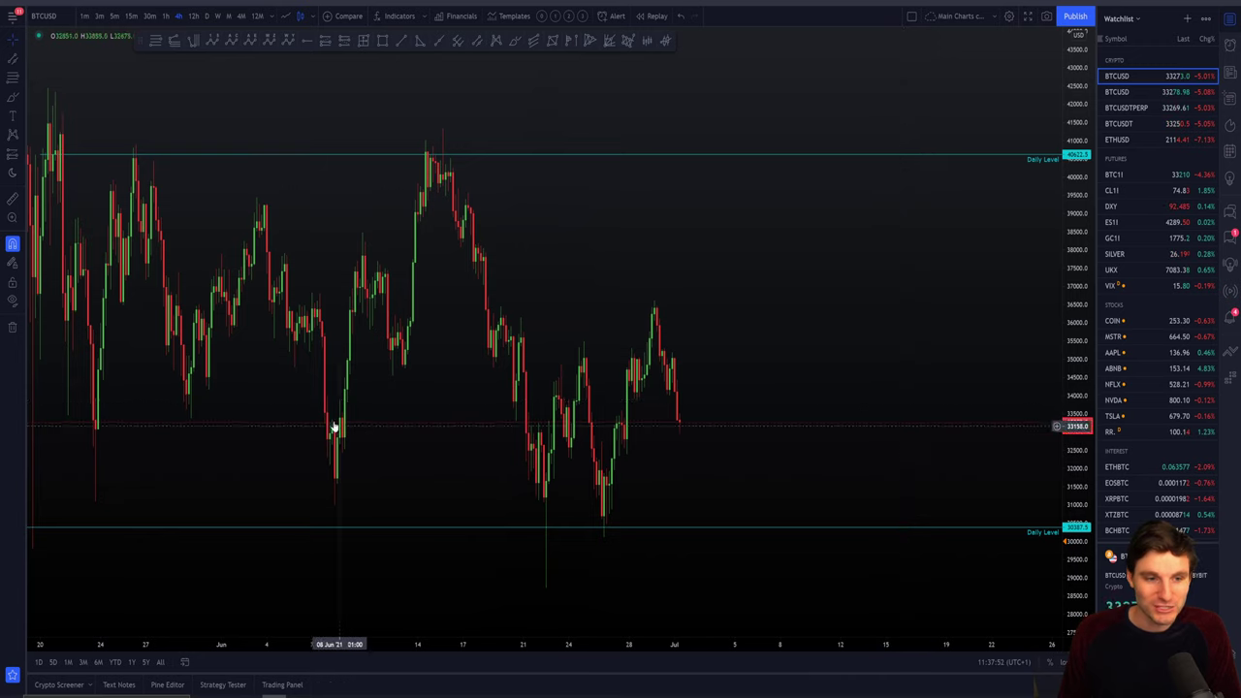
Step: Draw two yellow resistance lines at 37054.0 and 36524.5 from mid-June past the latest candle
{"action": "left_click", "coordinate": [650, 157]}
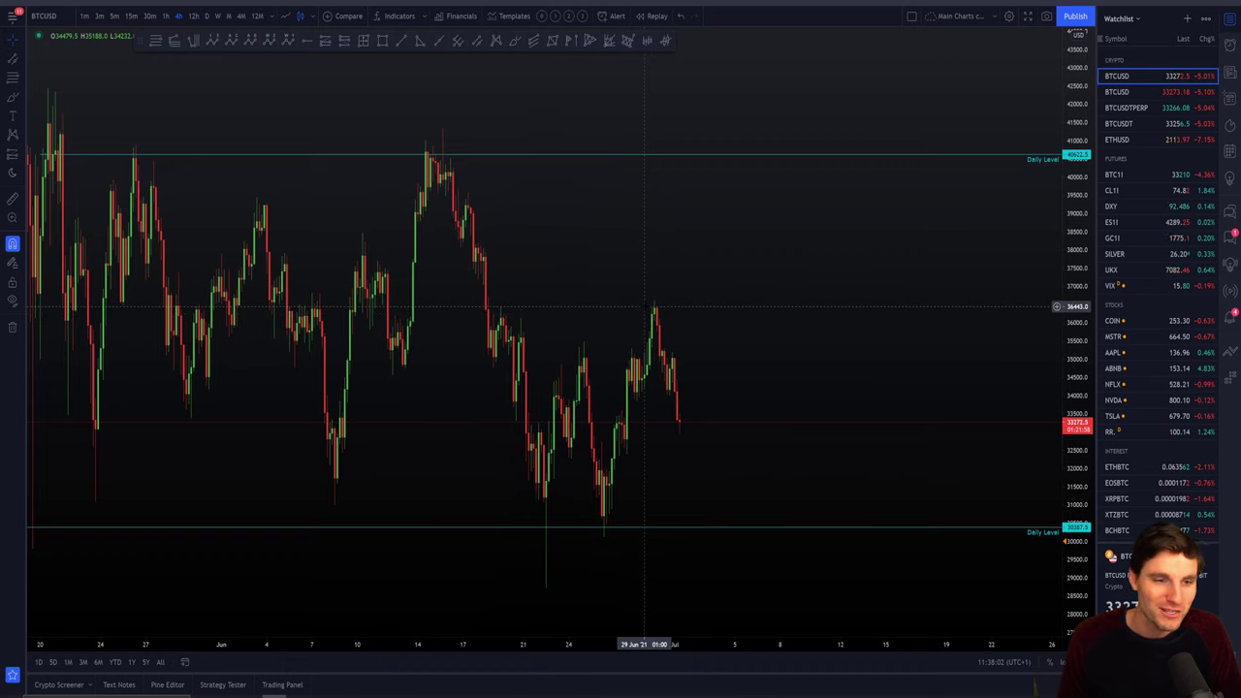
{"action": "scroll", "coordinate": [657, 325], "scroll_direction": "up", "scroll_amount": 3}
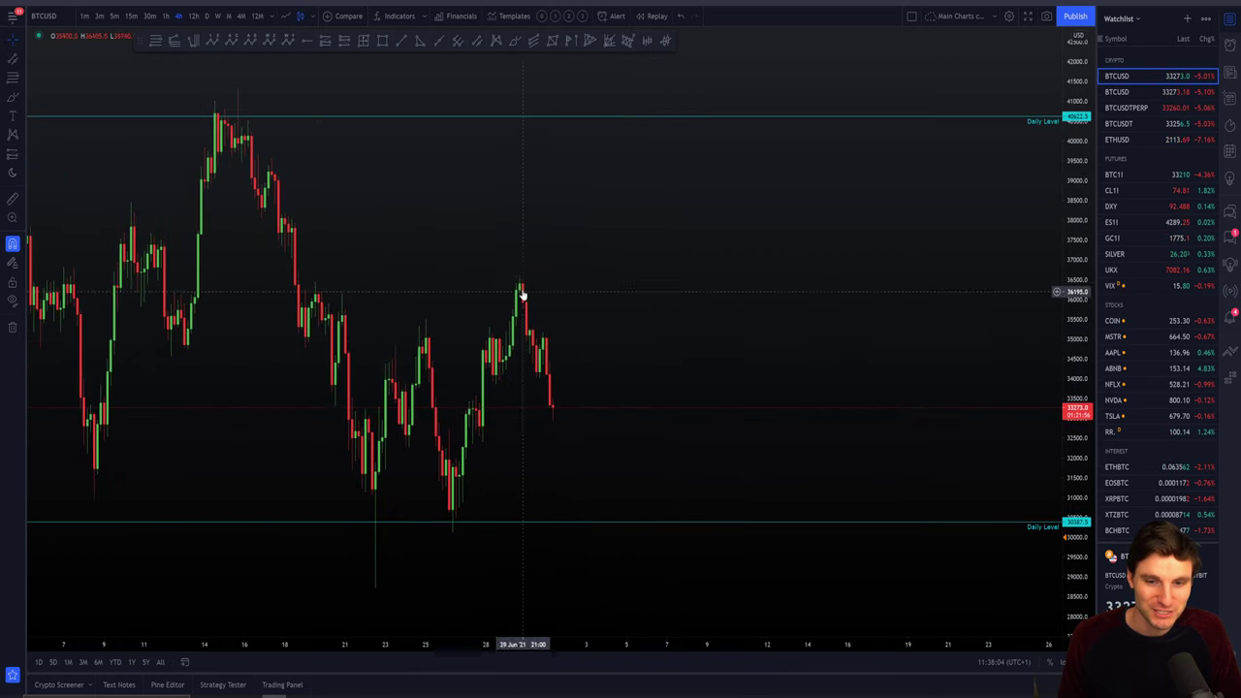
{"action": "scroll", "coordinate": [621, 287], "scroll_direction": "up", "scroll_amount": 2}
{"action": "scroll", "coordinate": [842, 288], "scroll_direction": "left", "scroll_amount": 5}
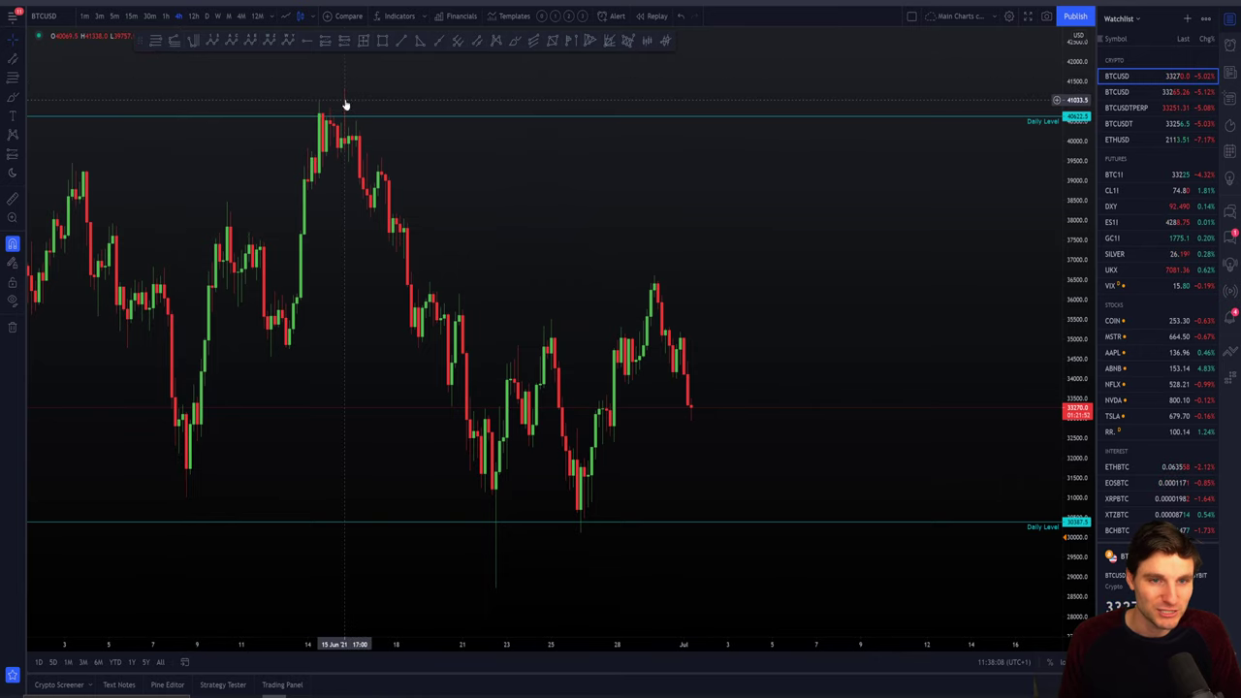
{"action": "left_click", "coordinate": [155, 40]}
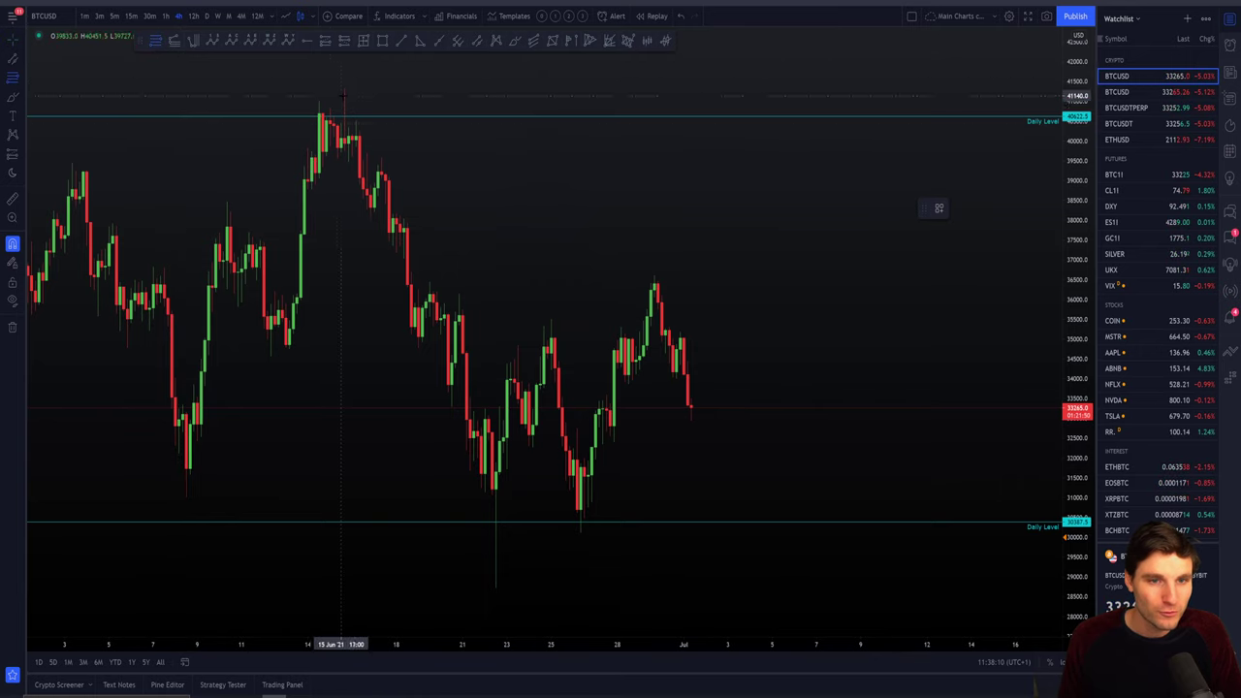
{"action": "left_click", "coordinate": [345, 255]}
{"action": "left_click", "coordinate": [710, 275]}
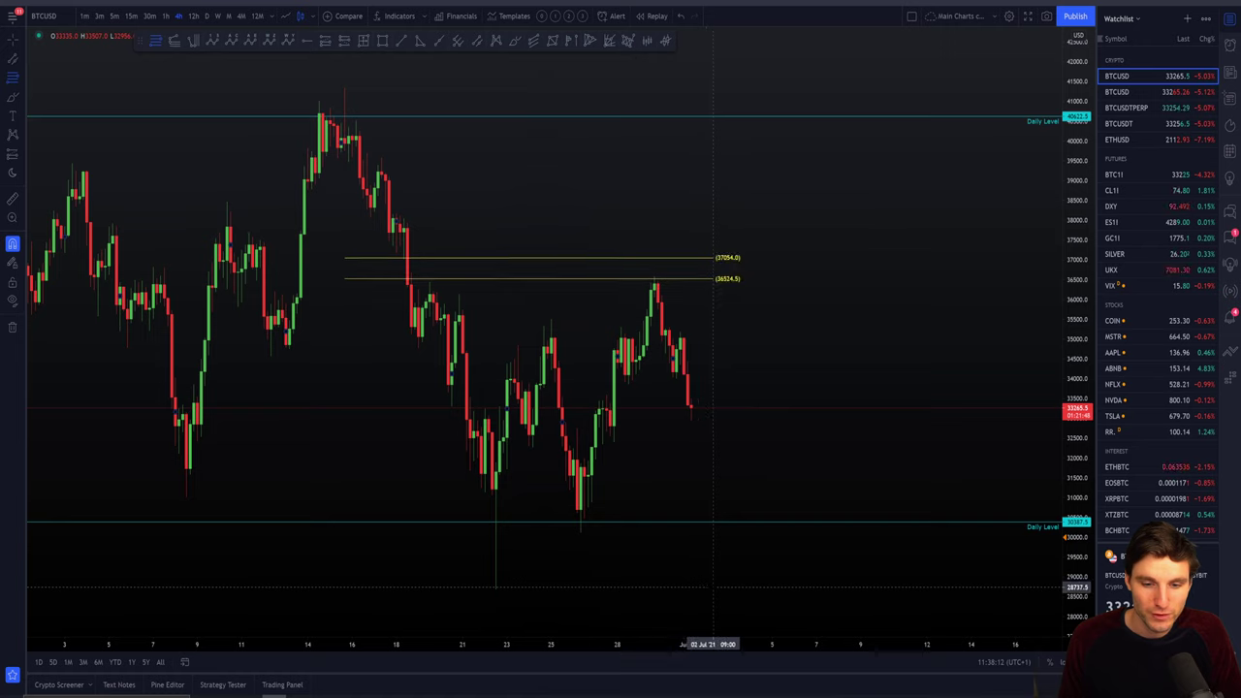
{"action": "left_click", "coordinate": [712, 587]}
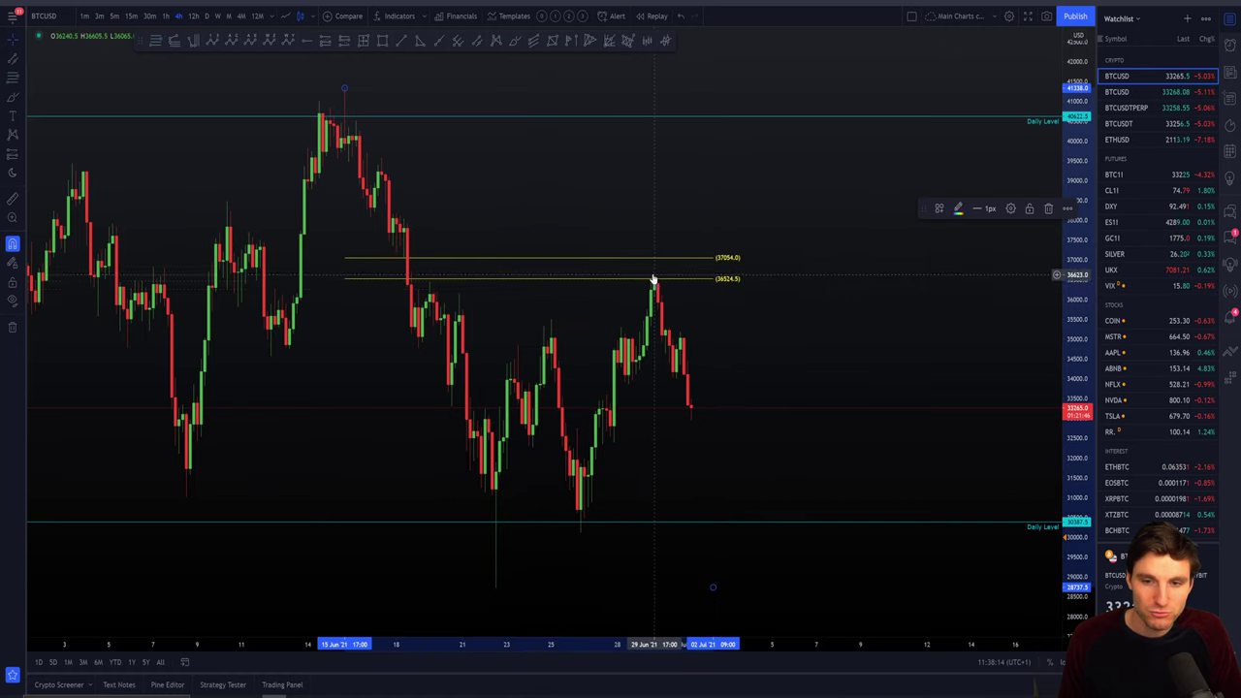
Step: Nudge the lower 36524.5 resistance line slightly higher, then switch to Discord's bitcoin-charts-only channel
{"action": "scroll", "coordinate": [678, 310], "scroll_direction": "right", "scroll_amount": 10}
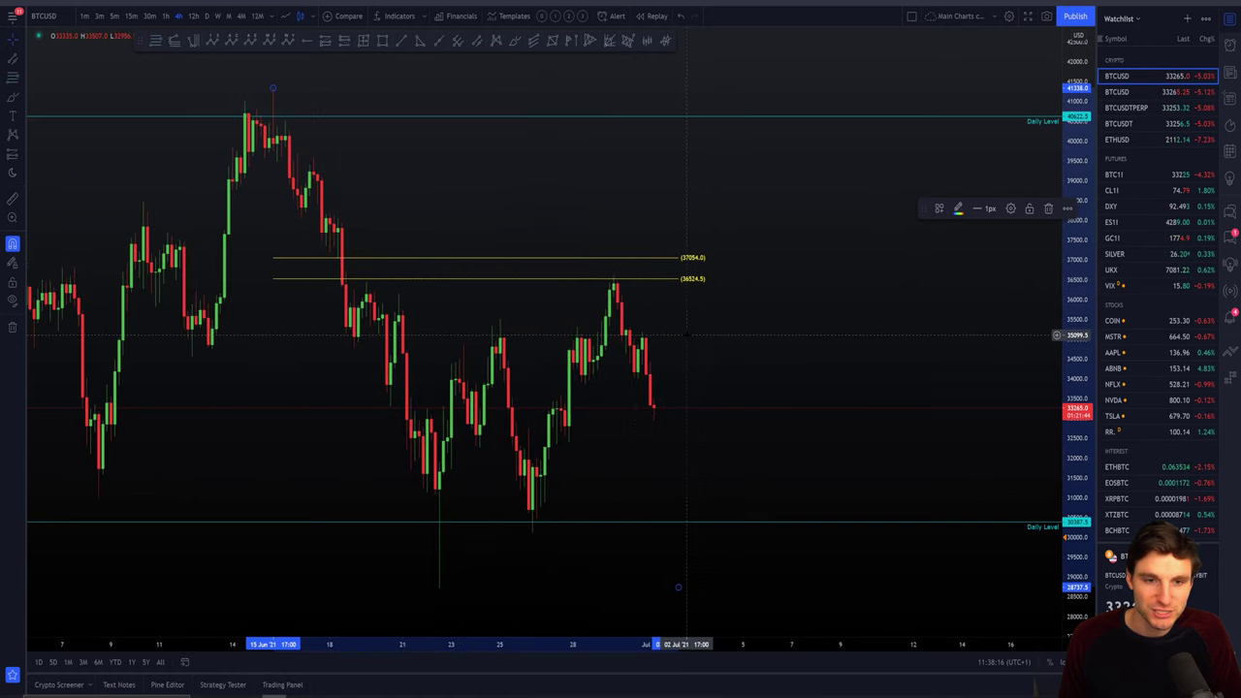
{"action": "left_click", "coordinate": [741, 326]}
{"action": "scroll", "coordinate": [741, 326], "scroll_direction": "right", "scroll_amount": 1}
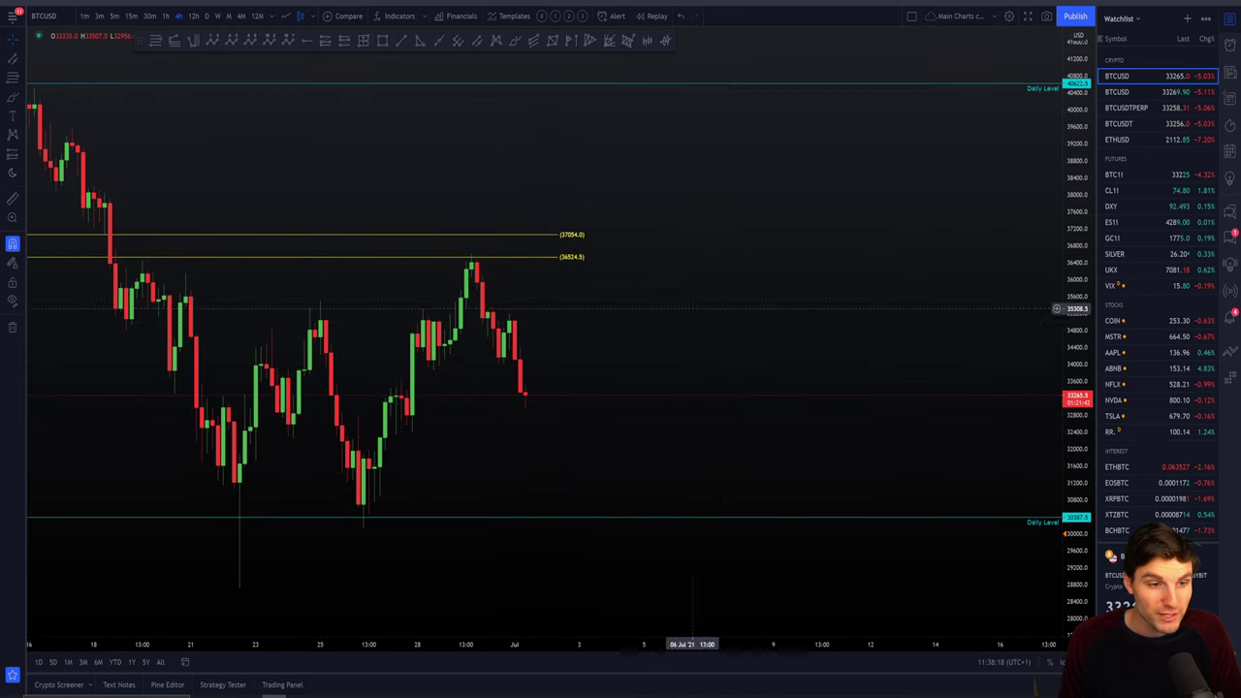
{"action": "left_click", "coordinate": [143, 260]}
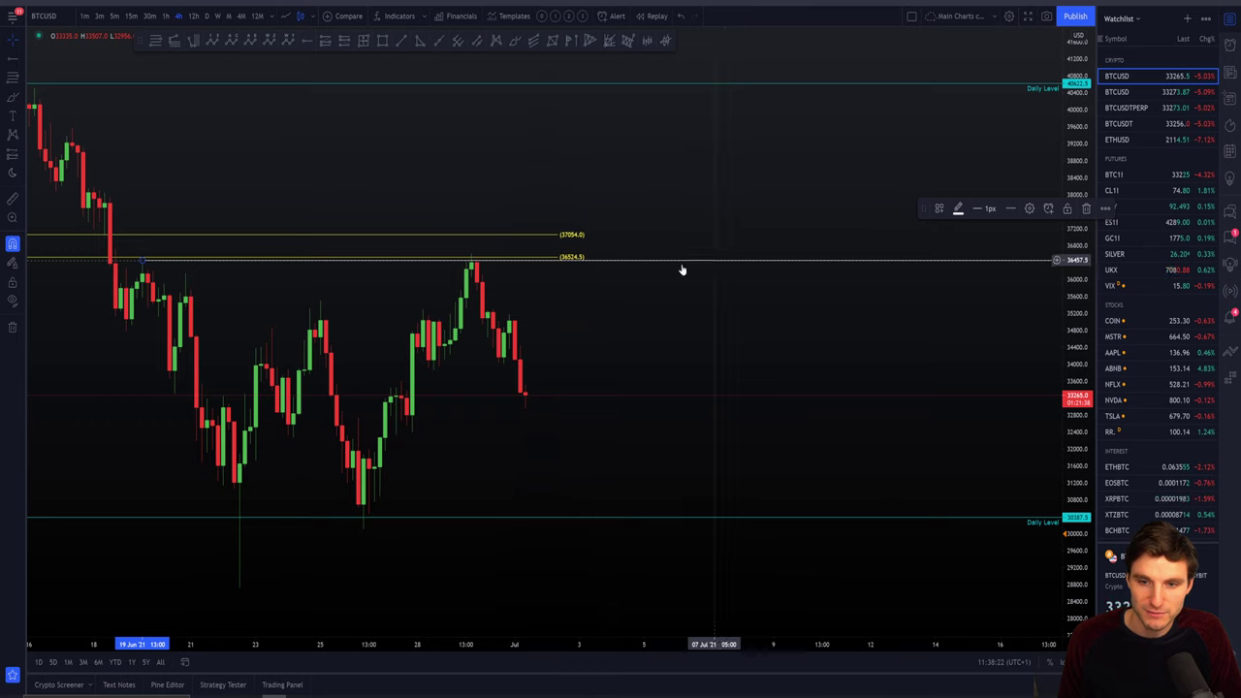
{"action": "left_click_drag", "start_coordinate": [141, 262], "coordinate": [141, 259]}
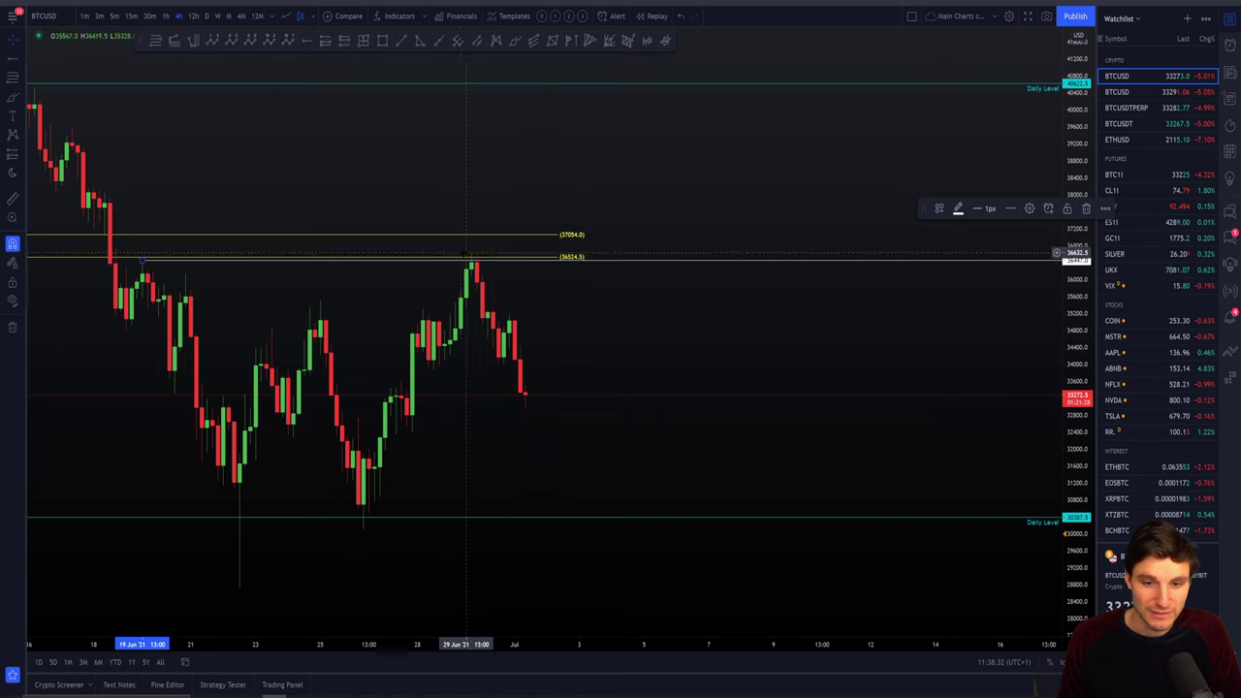
{"action": "left_click", "coordinate": [669, 267]}
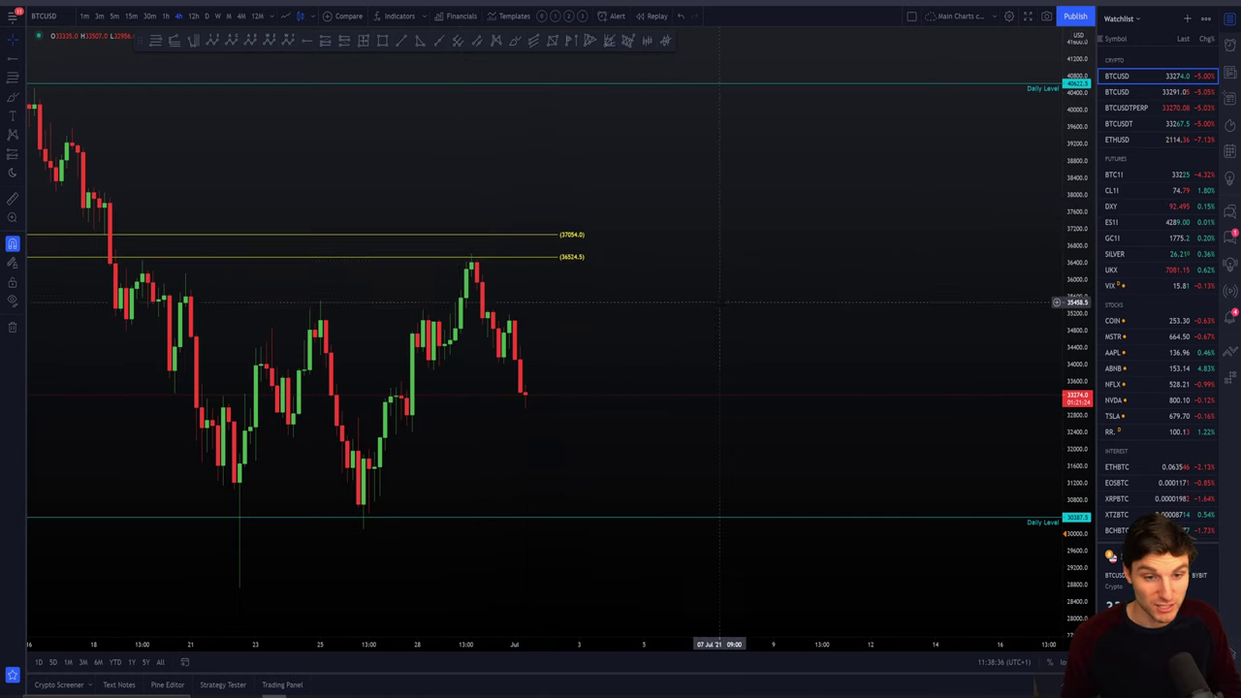
{"action": "scroll", "coordinate": [698, 278], "scroll_direction": "down", "scroll_amount": 2}
{"action": "scroll", "coordinate": [794, 277], "scroll_direction": "down", "scroll_amount": 2}
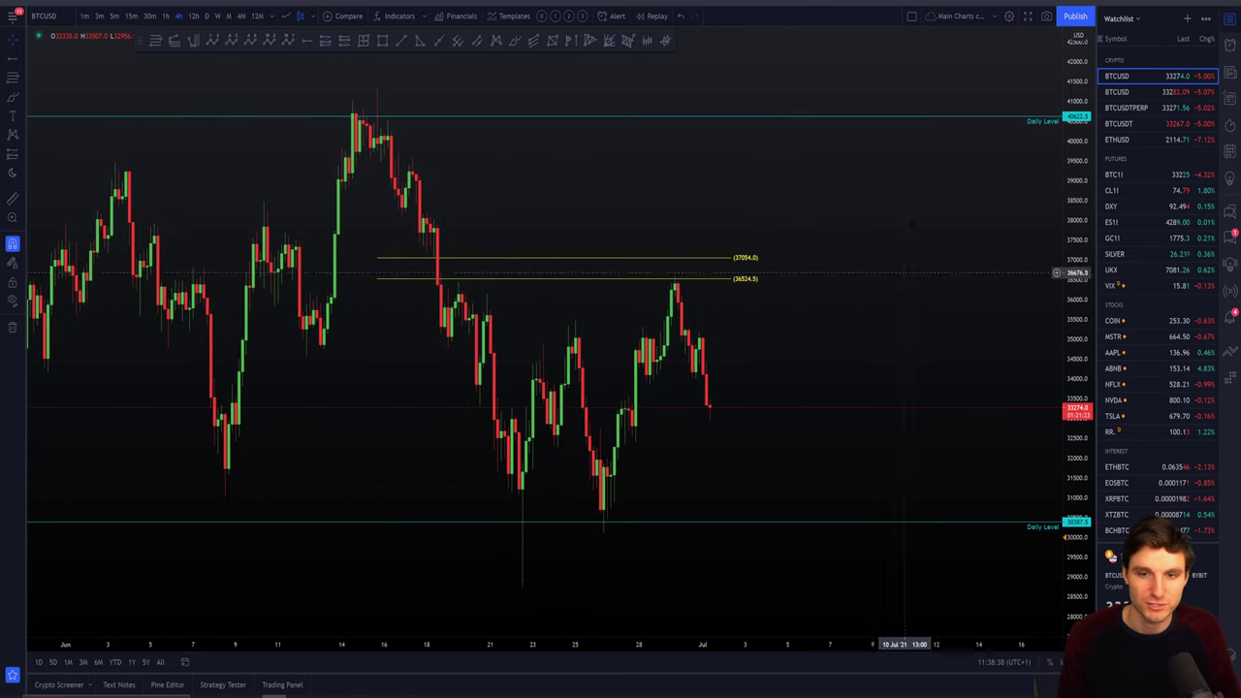
{"action": "key", "text": "alt+Tab"}
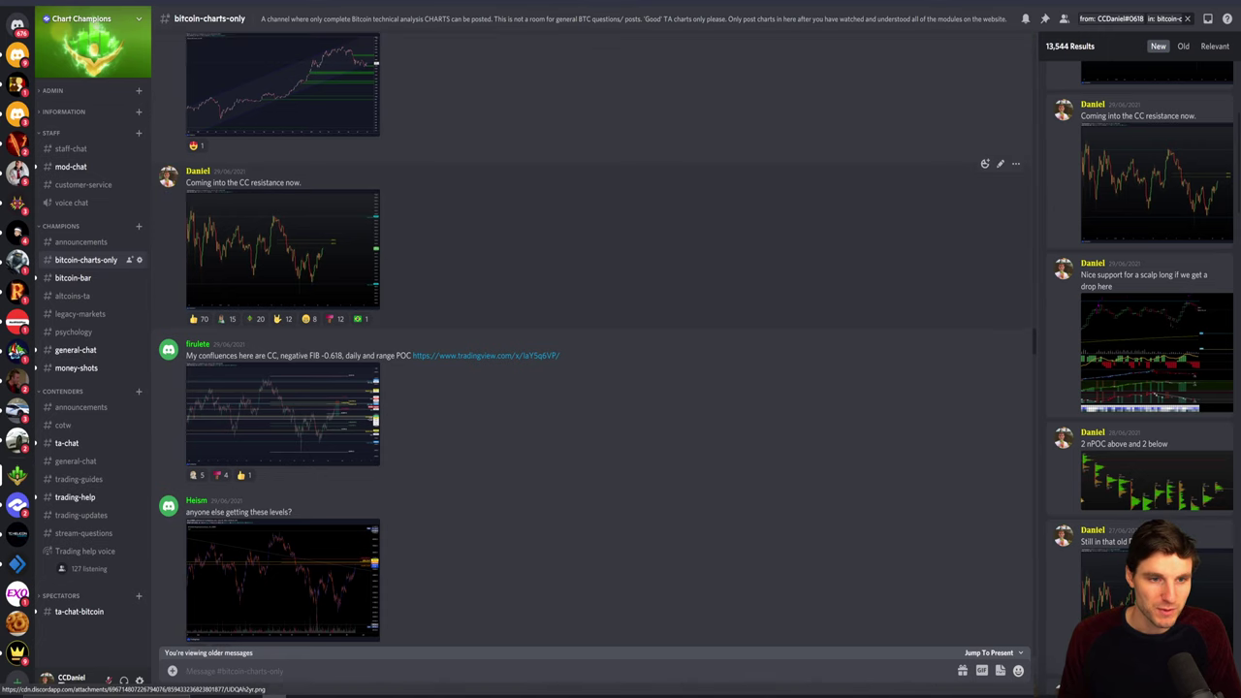
Step: Enlarge and close the 'Coming into the CC resistance' and 'anyone else getting these levels' charts
{"action": "left_click", "coordinate": [301, 291]}
{"action": "left_click", "coordinate": [669, 625]}
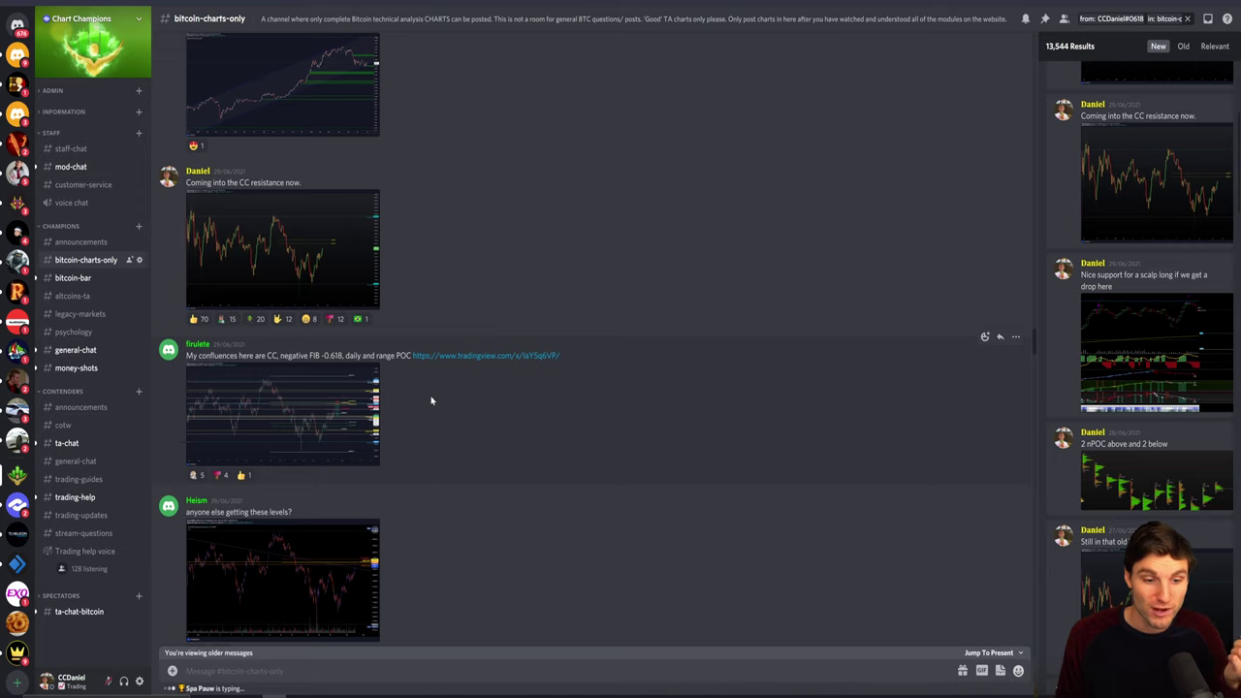
{"action": "left_click", "coordinate": [338, 601]}
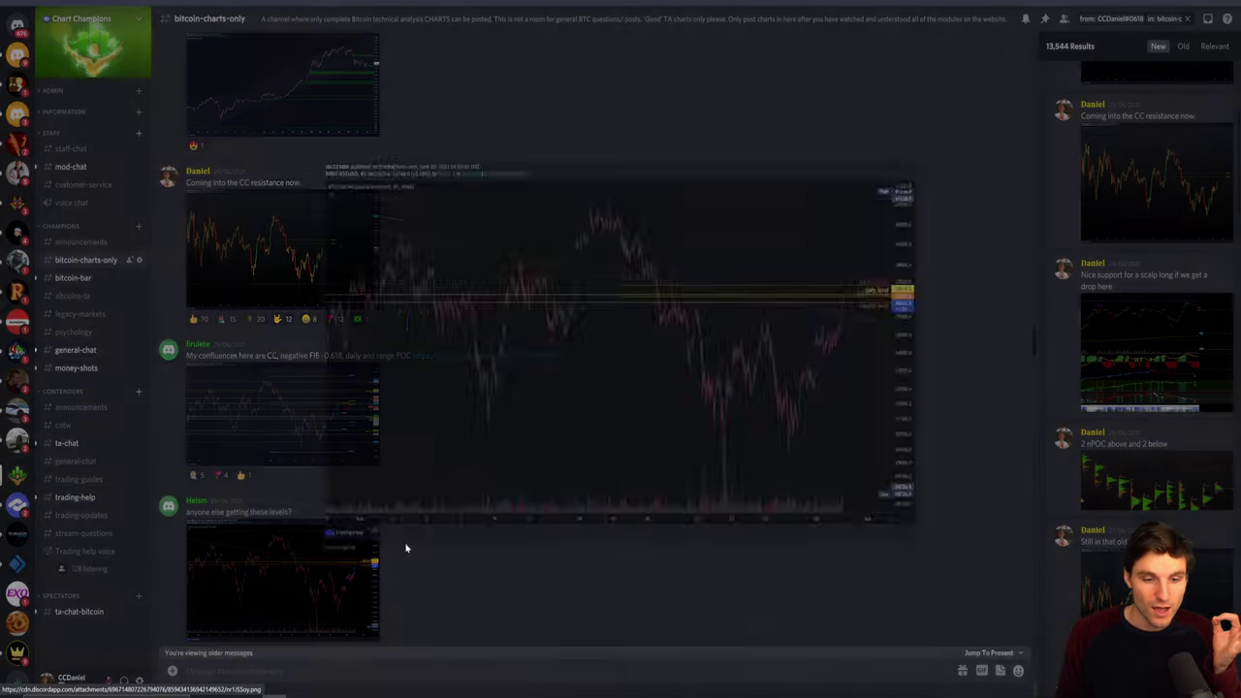
{"action": "left_click", "coordinate": [998, 289]}
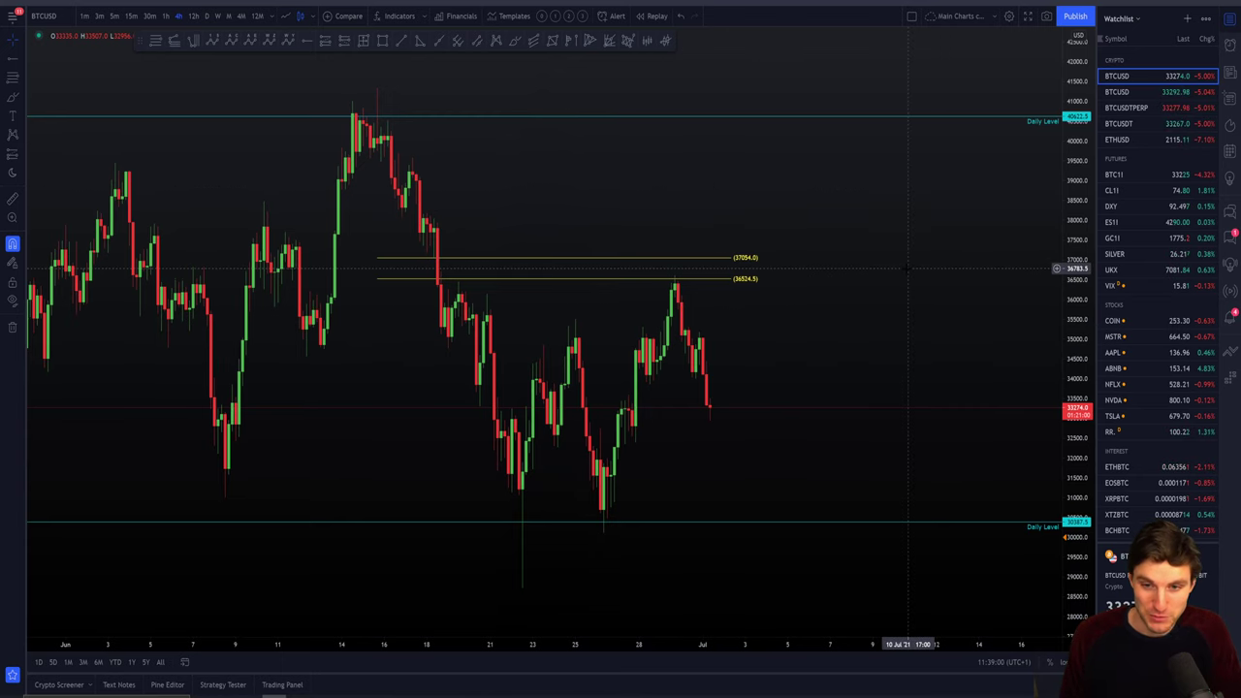
Step: Zoom the BTCUSD chart out to compare the resistance lines with more history
{"action": "scroll", "coordinate": [892, 258], "scroll_direction": "right", "scroll_amount": 3}
{"action": "scroll", "coordinate": [797, 257], "scroll_direction": "left", "scroll_amount": 3}
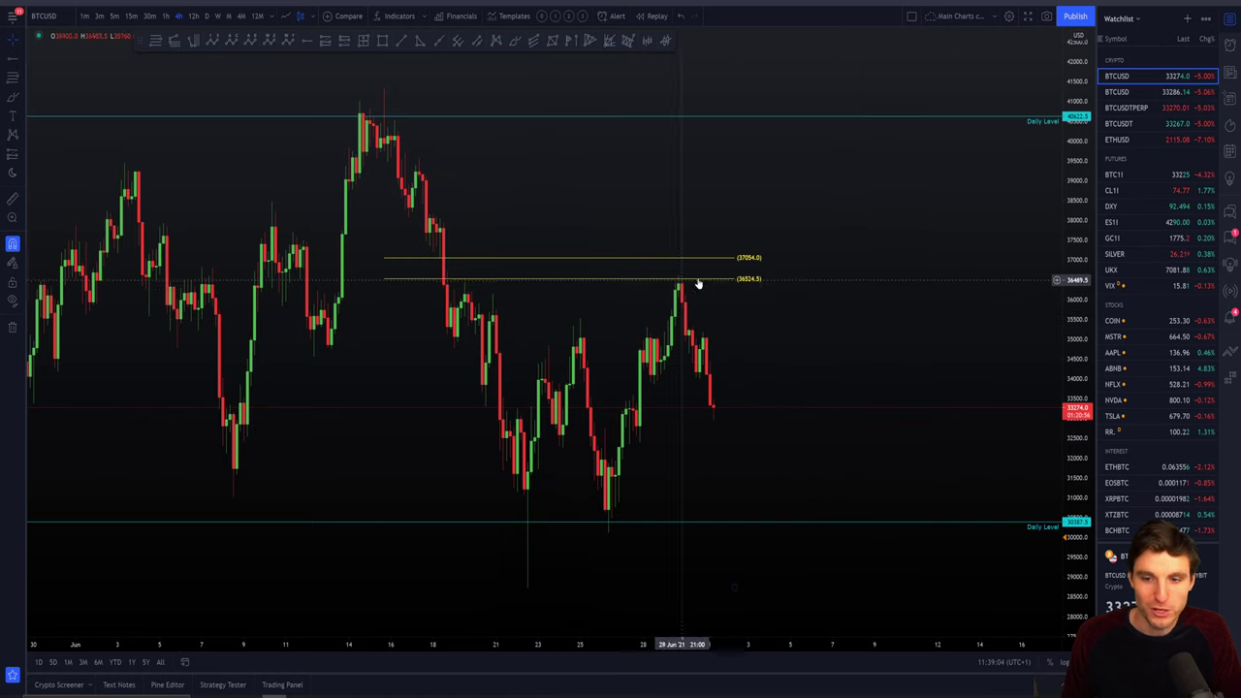
{"action": "scroll", "coordinate": [849, 251], "scroll_direction": "down", "scroll_amount": 3}
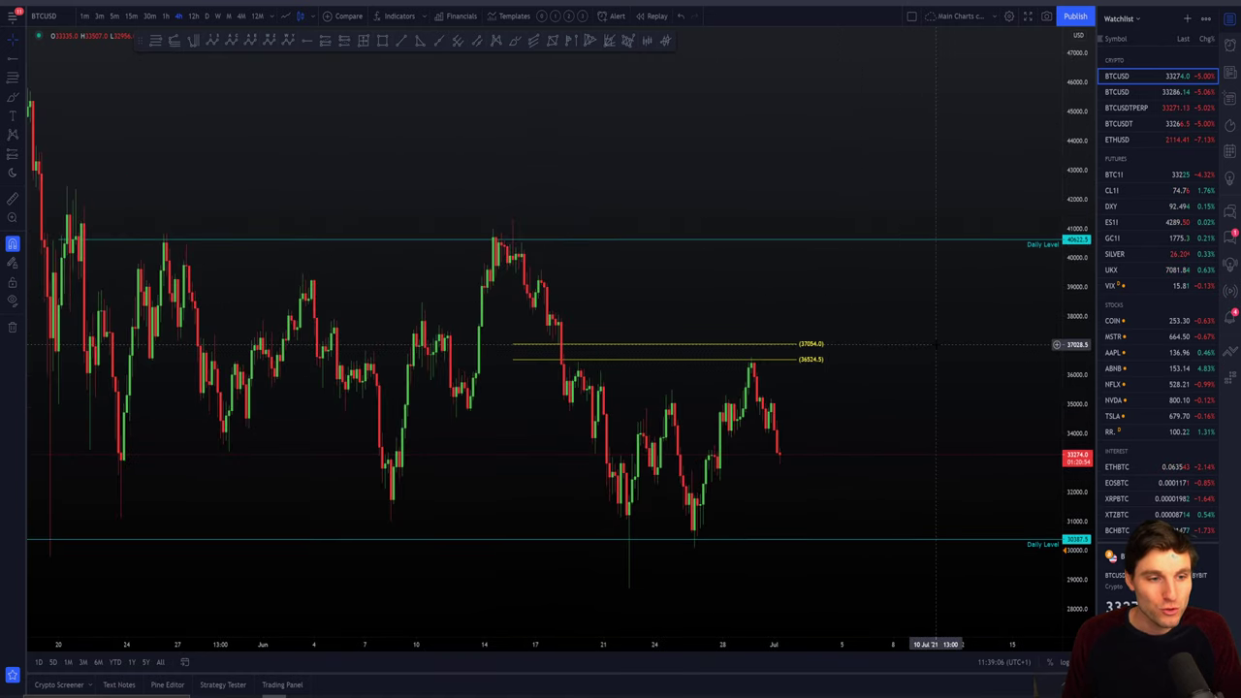
{"action": "scroll", "coordinate": [914, 339], "scroll_direction": "right", "scroll_amount": 1}
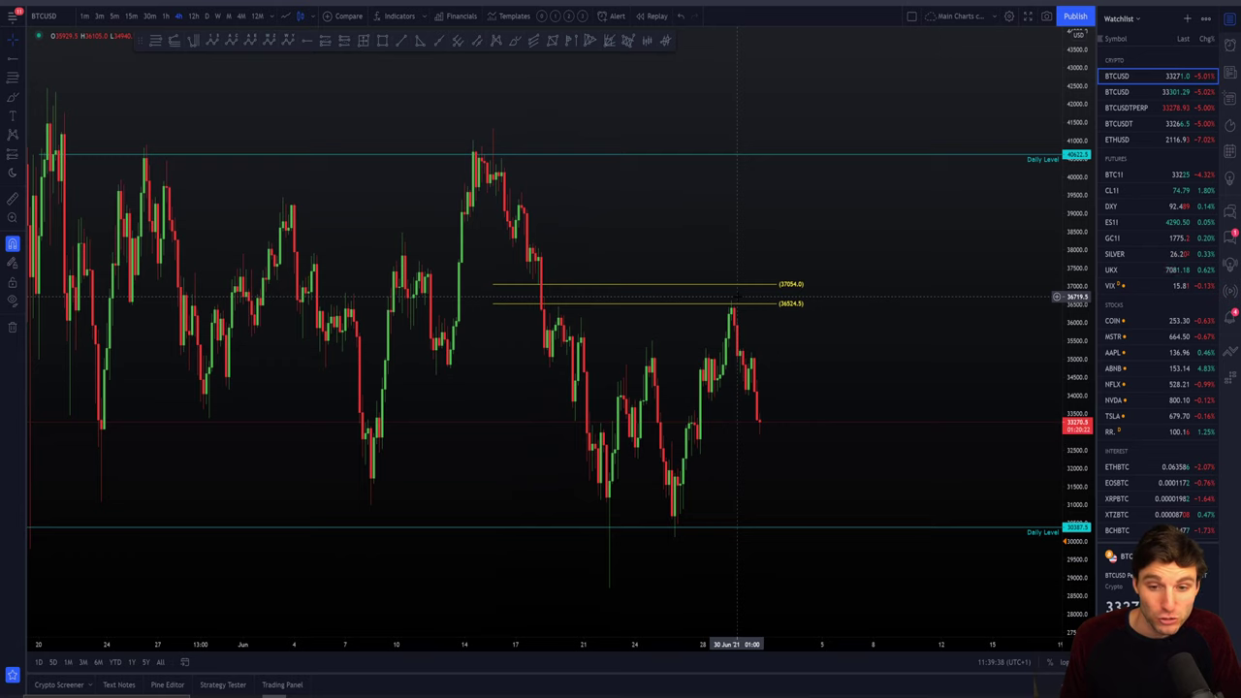
Step: Switch to Discord's bitcoin-charts-only search results and scroll to 'Still in that old Daily range'
{"action": "key", "text": "super+Tab"}
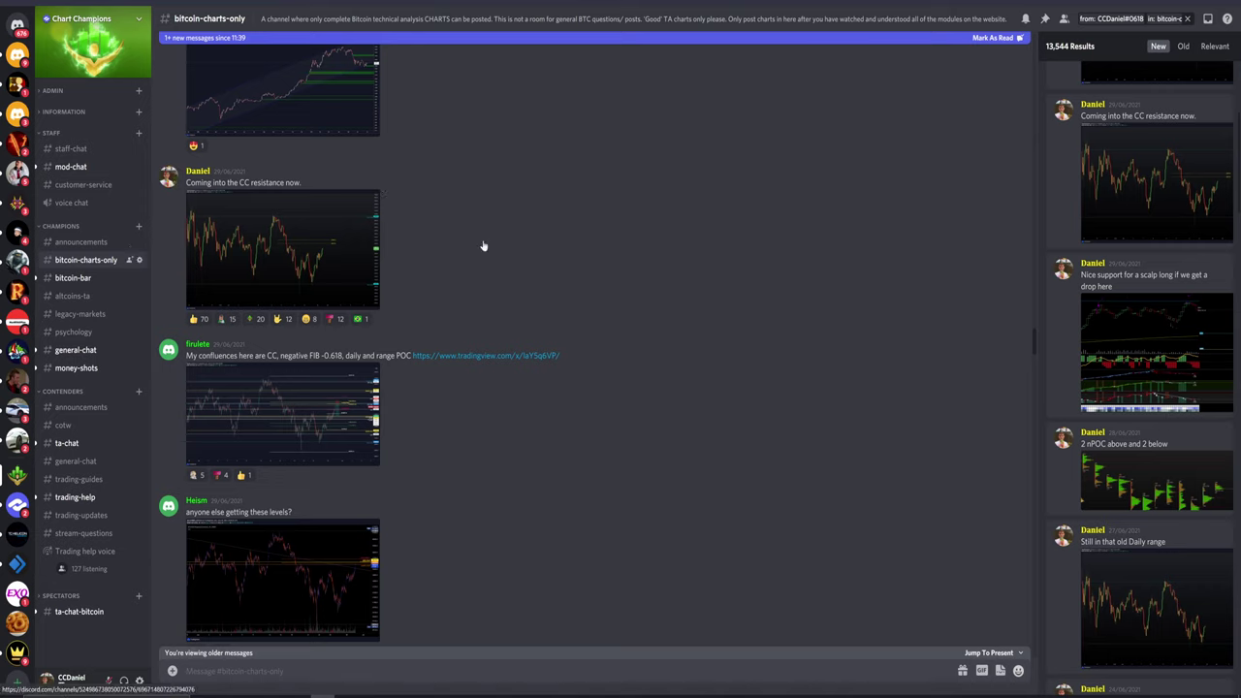
{"action": "scroll", "coordinate": [1113, 582], "scroll_direction": "down", "scroll_amount": 1}
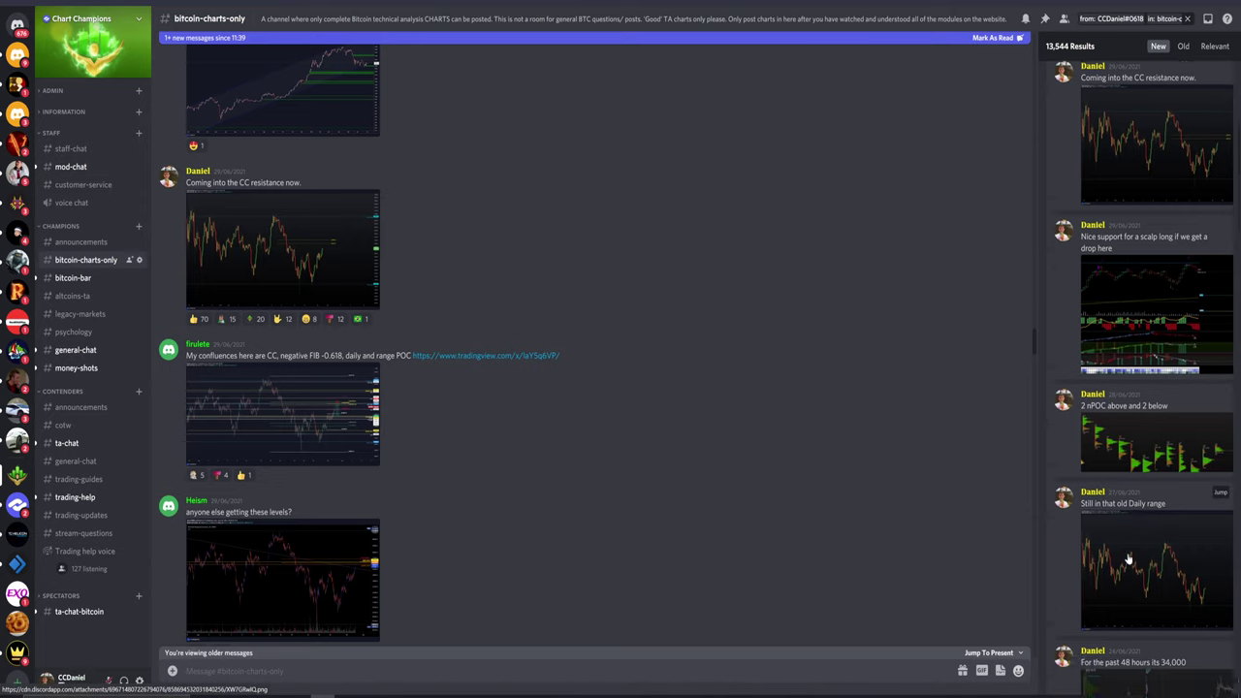
{"action": "scroll", "coordinate": [1117, 648], "scroll_direction": "up", "scroll_amount": 1}
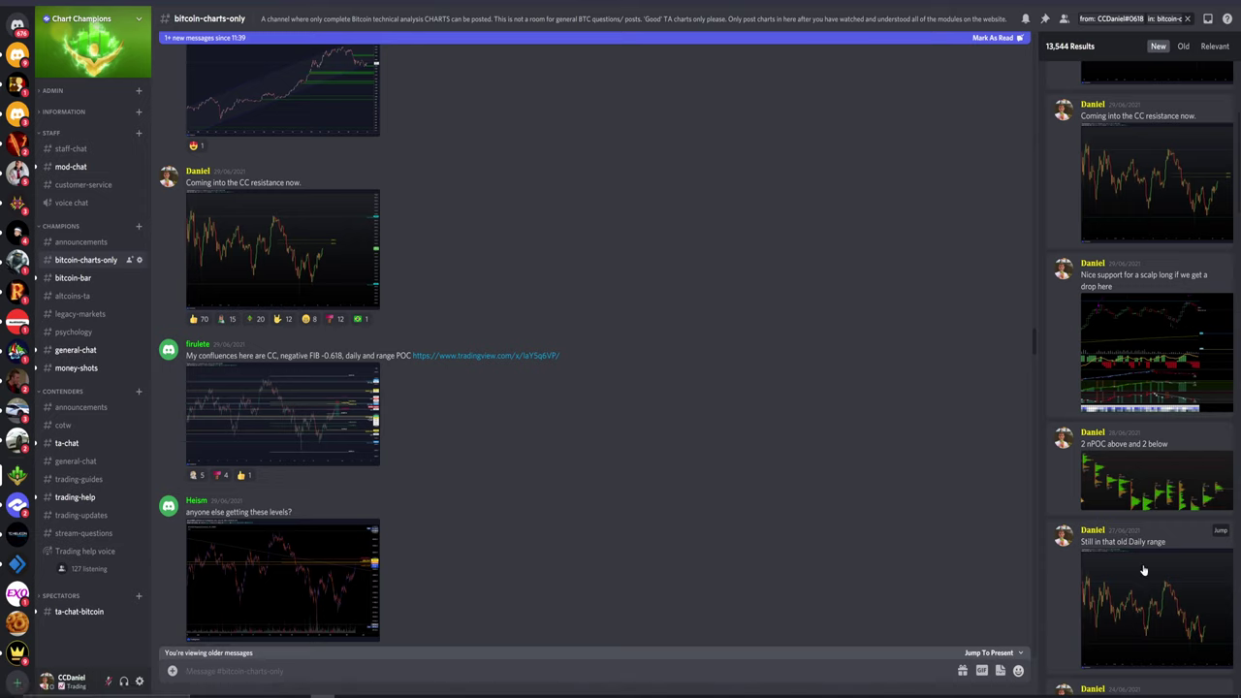
{"action": "scroll", "coordinate": [1125, 582], "scroll_direction": "up", "scroll_amount": 1}
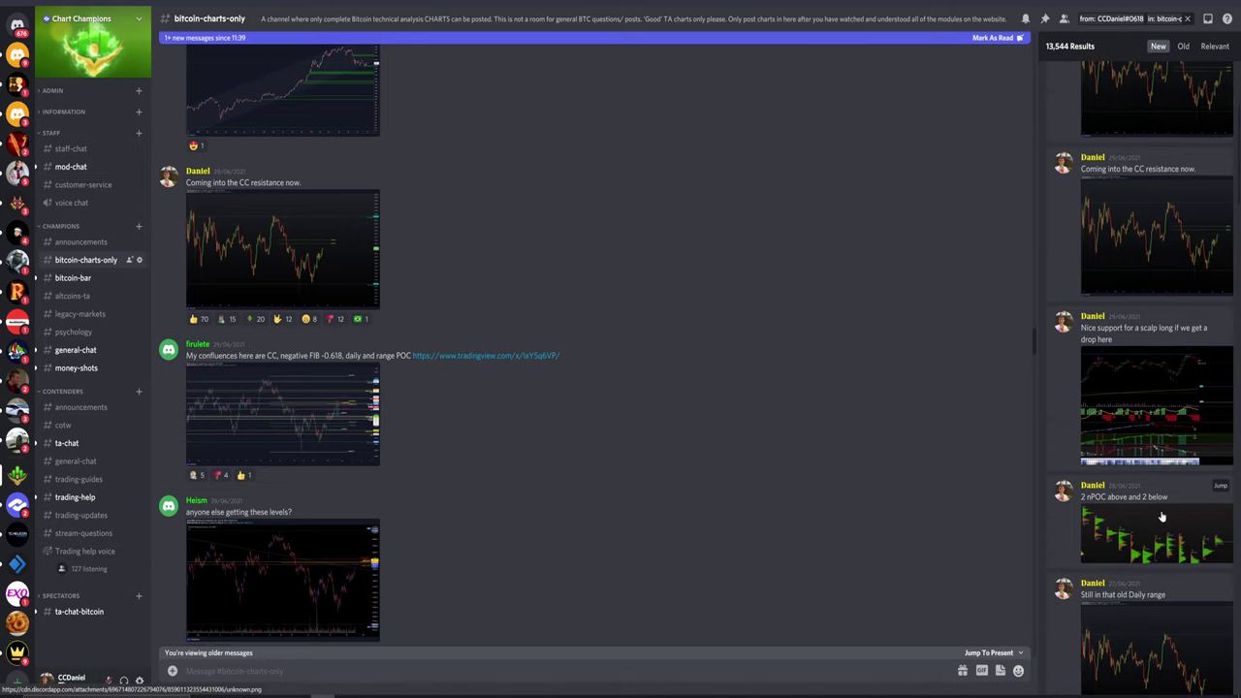
Step: Enlarge and close three chart images from the bitcoin-charts-only search results
{"action": "scroll", "coordinate": [1143, 523], "scroll_direction": "up", "scroll_amount": 1}
{"action": "scroll", "coordinate": [1134, 509], "scroll_direction": "up", "scroll_amount": 1}
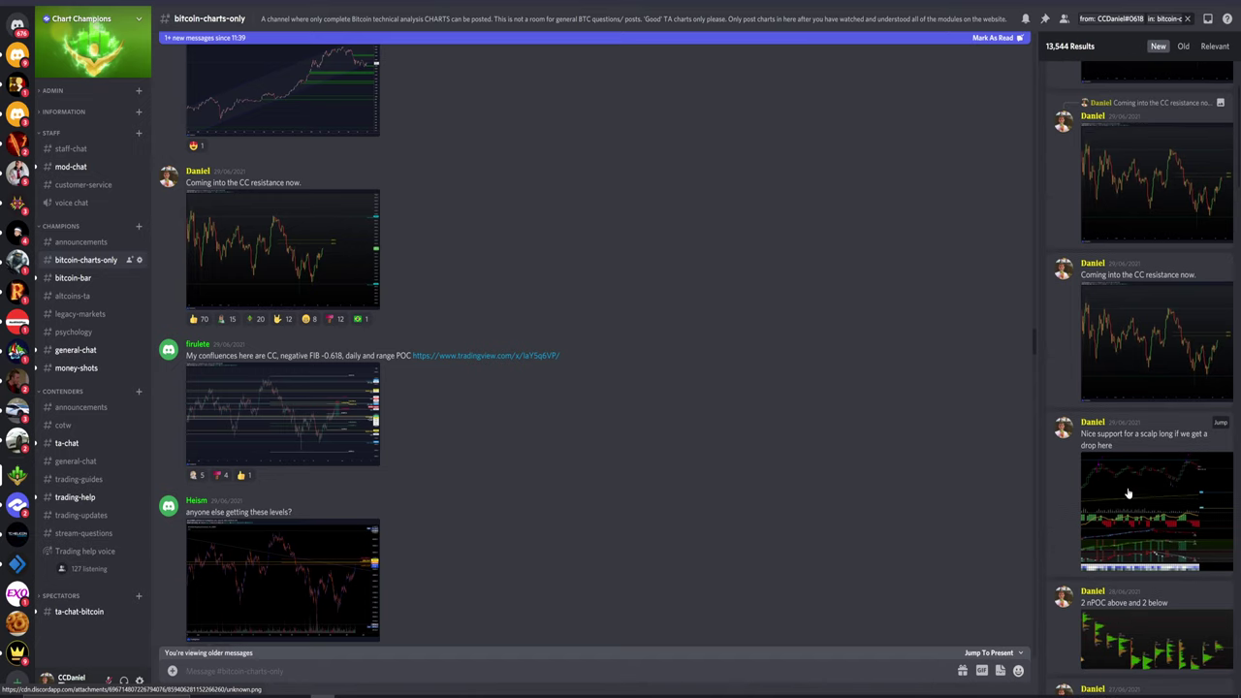
{"action": "left_click", "coordinate": [1150, 505]}
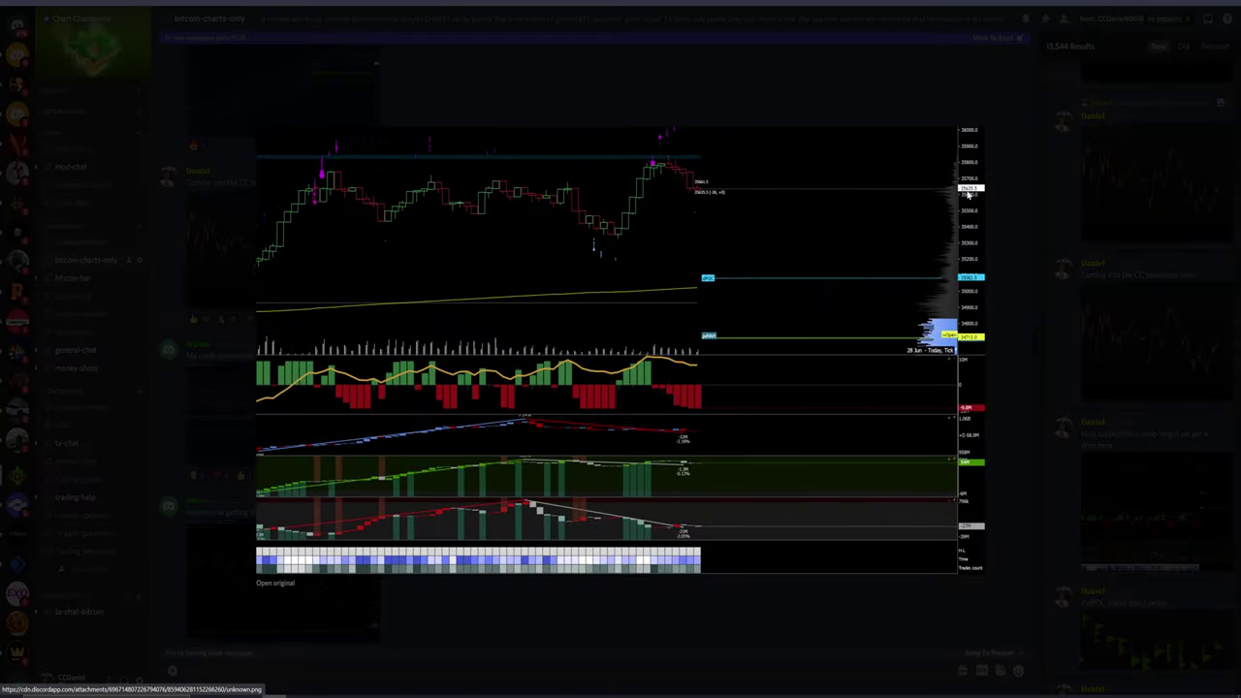
{"action": "left_click", "coordinate": [1005, 214]}
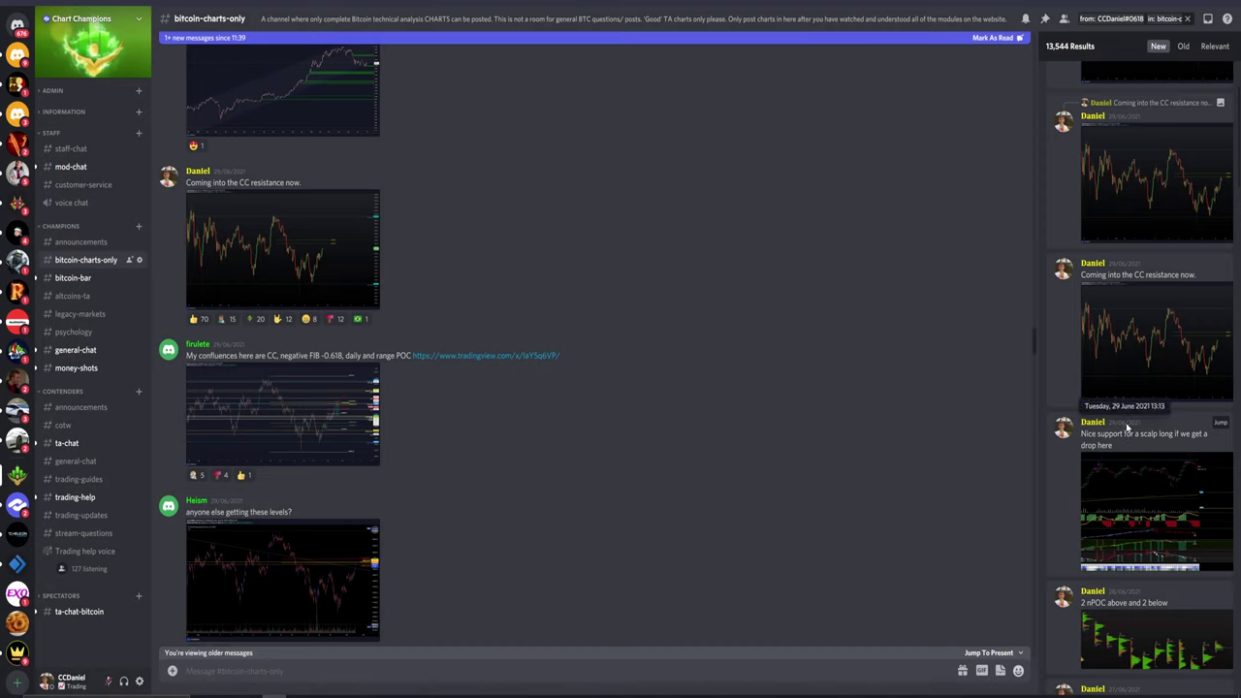
{"action": "scroll", "coordinate": [1132, 538], "scroll_direction": "up", "scroll_amount": 1}
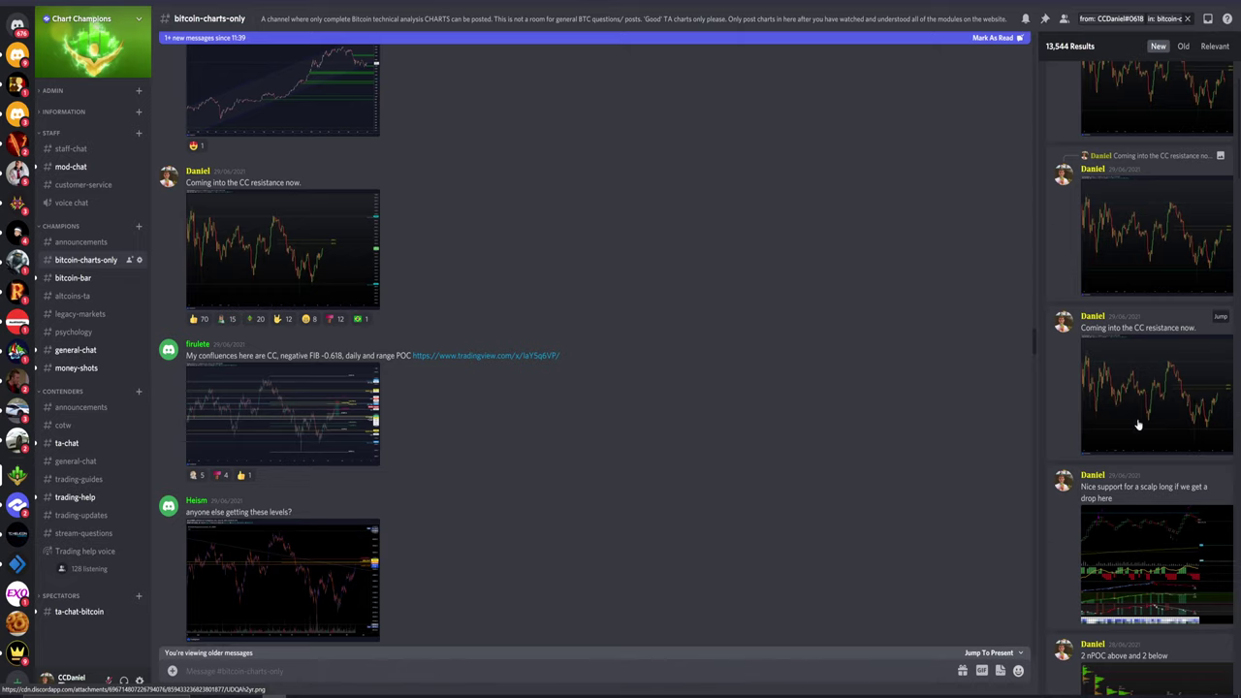
{"action": "scroll", "coordinate": [1141, 415], "scroll_direction": "down", "scroll_amount": 1}
{"action": "left_click", "coordinate": [1154, 360]}
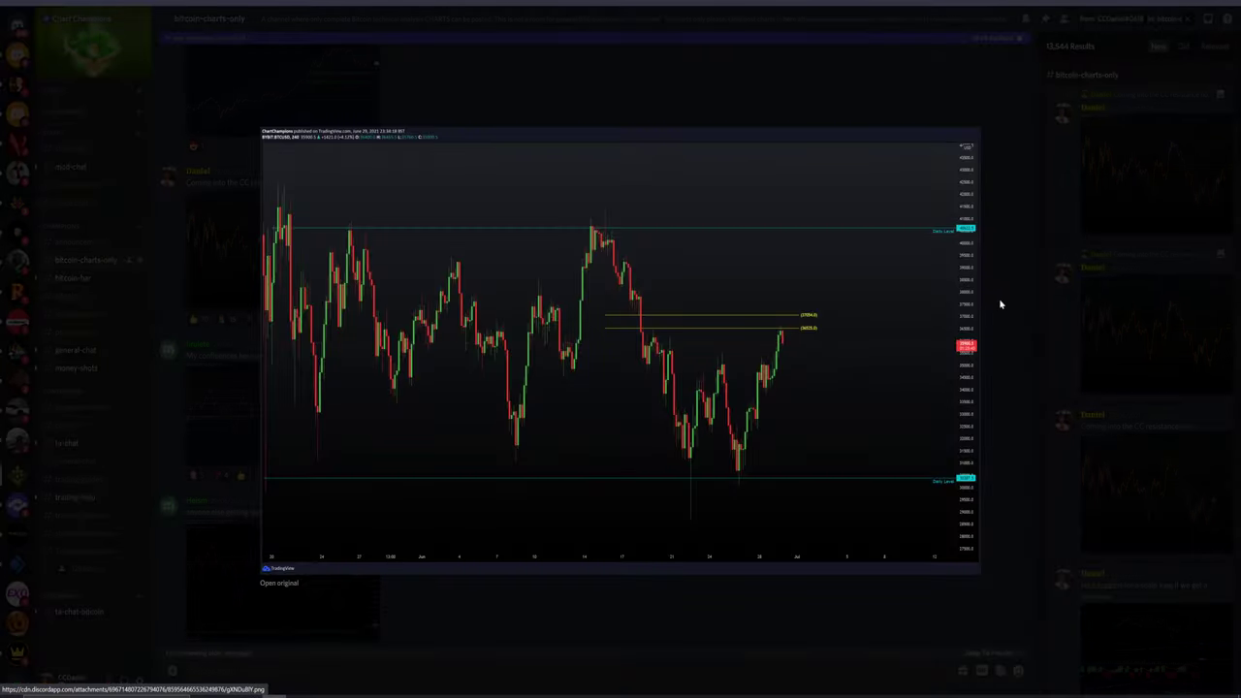
{"action": "left_click", "coordinate": [992, 303]}
{"action": "left_click", "coordinate": [1135, 194]}
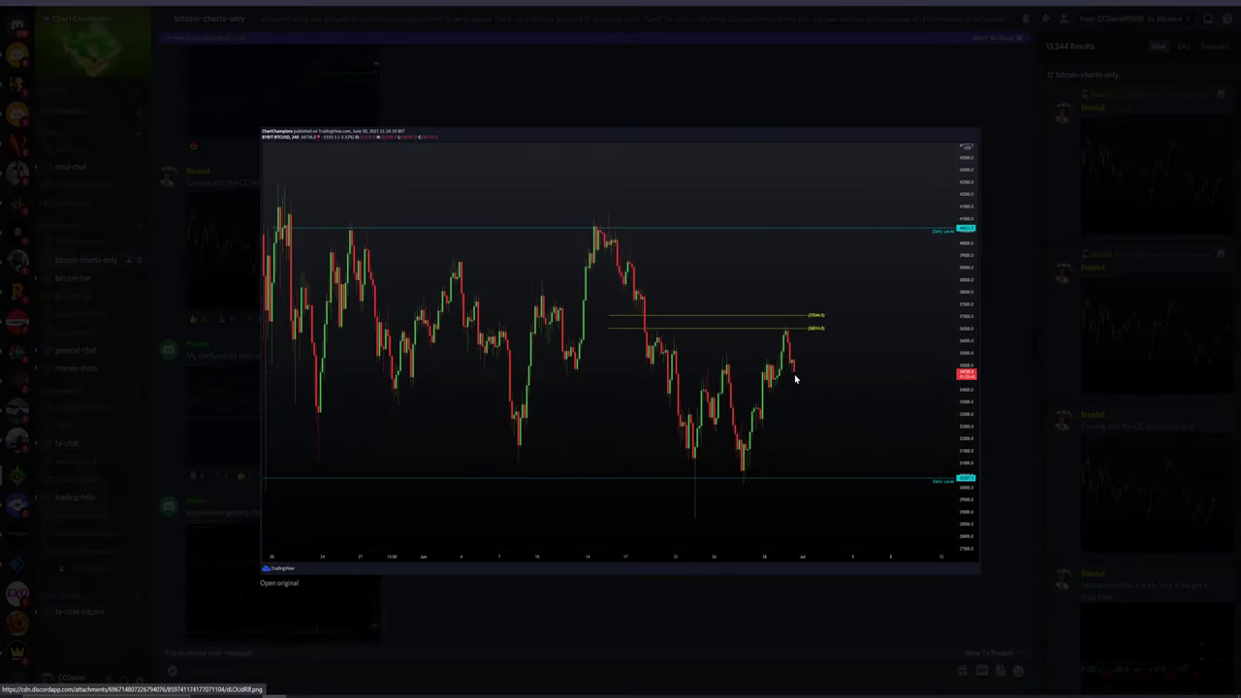
{"action": "left_click", "coordinate": [666, 622]}
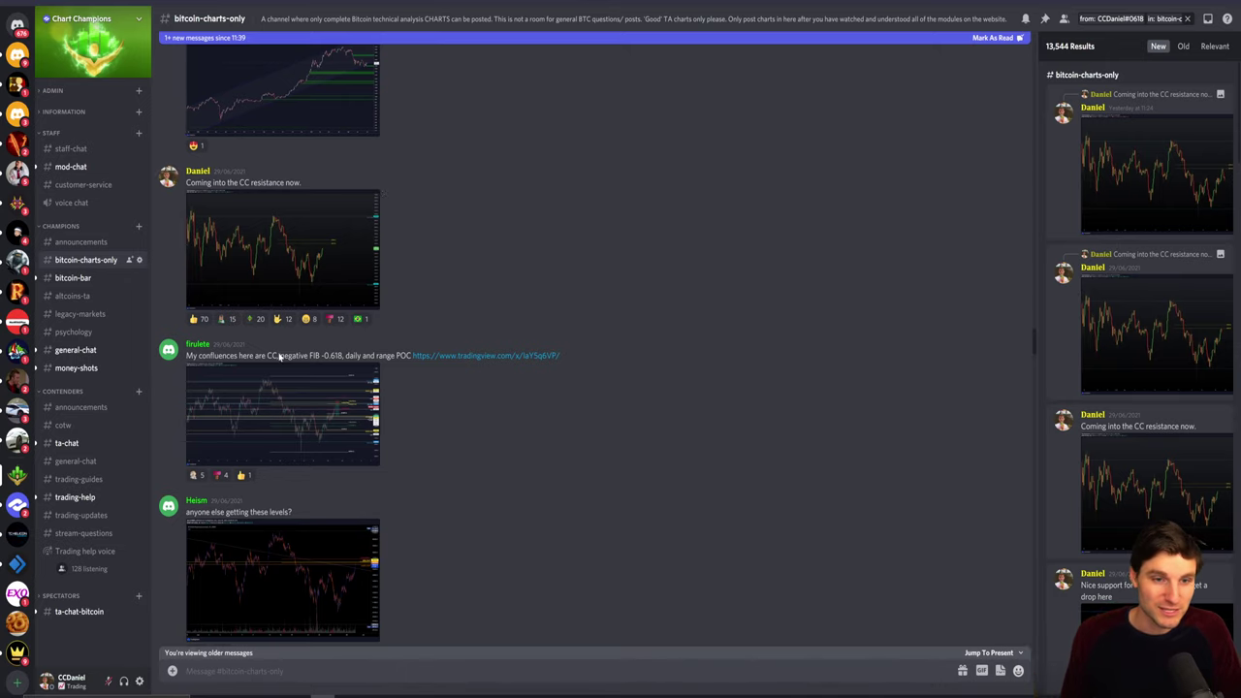
Step: View the CC resistance chart at full size, close it, and return to TradingView
{"action": "left_click", "coordinate": [319, 258]}
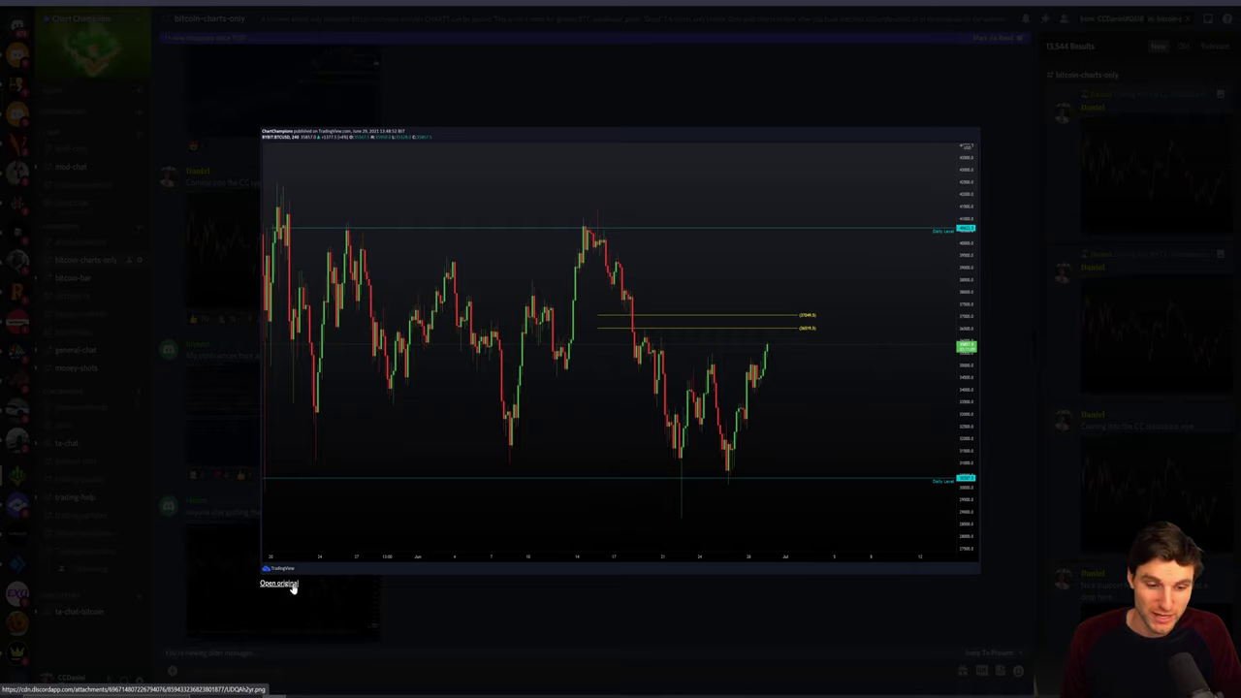
{"action": "left_click", "coordinate": [279, 583]}
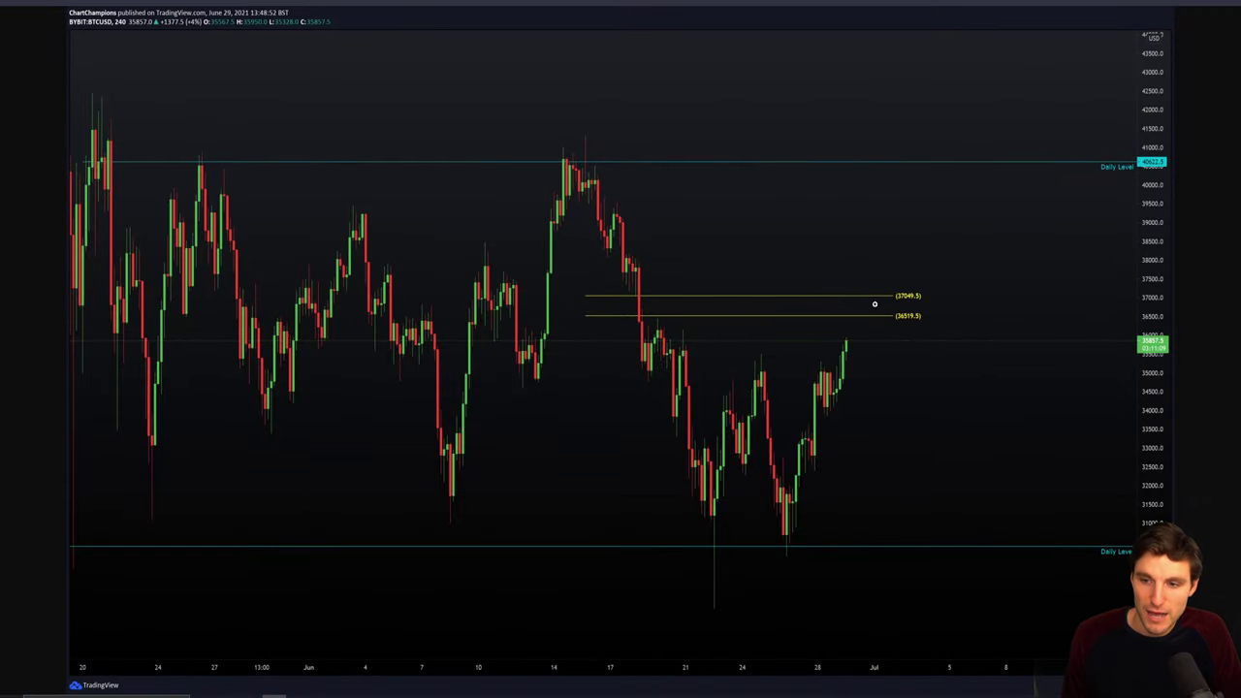
{"action": "key", "text": "ctrl+w"}
{"action": "left_click", "coordinate": [817, 109]}
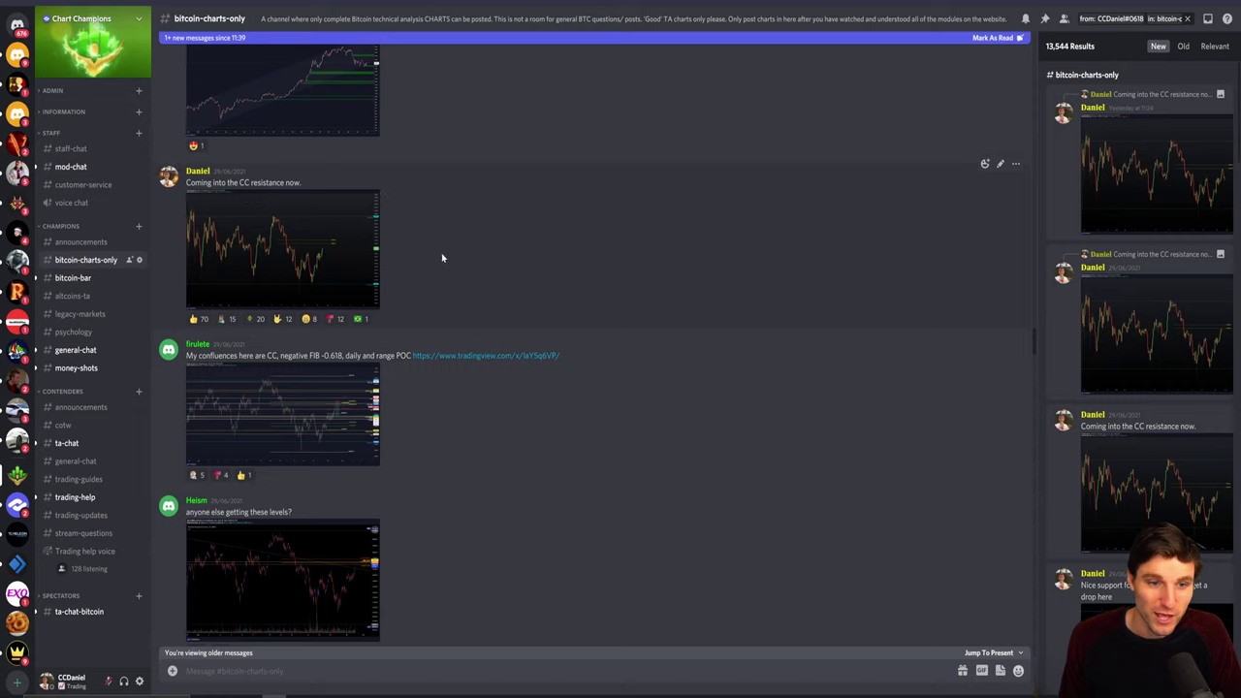
{"action": "key", "text": "alt+Tab"}
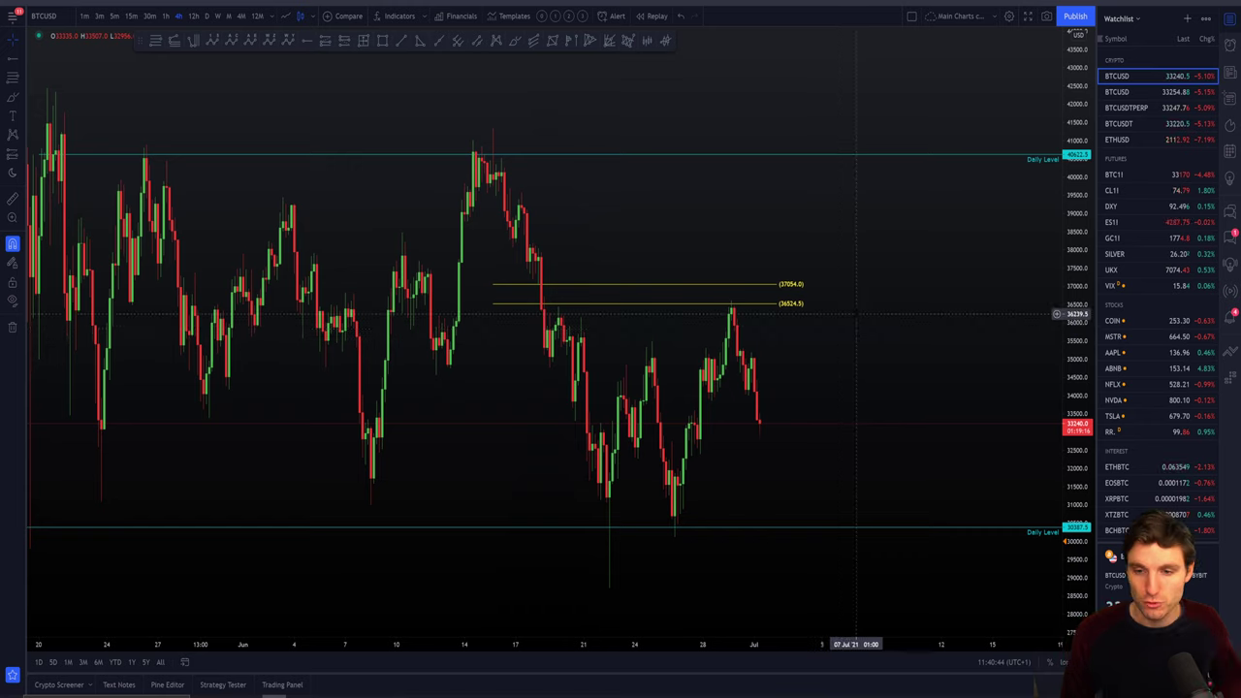
Step: Measure the price drop from the recent peak with the price range tool
{"action": "left_click", "coordinate": [819, 302], "text": "shift"}
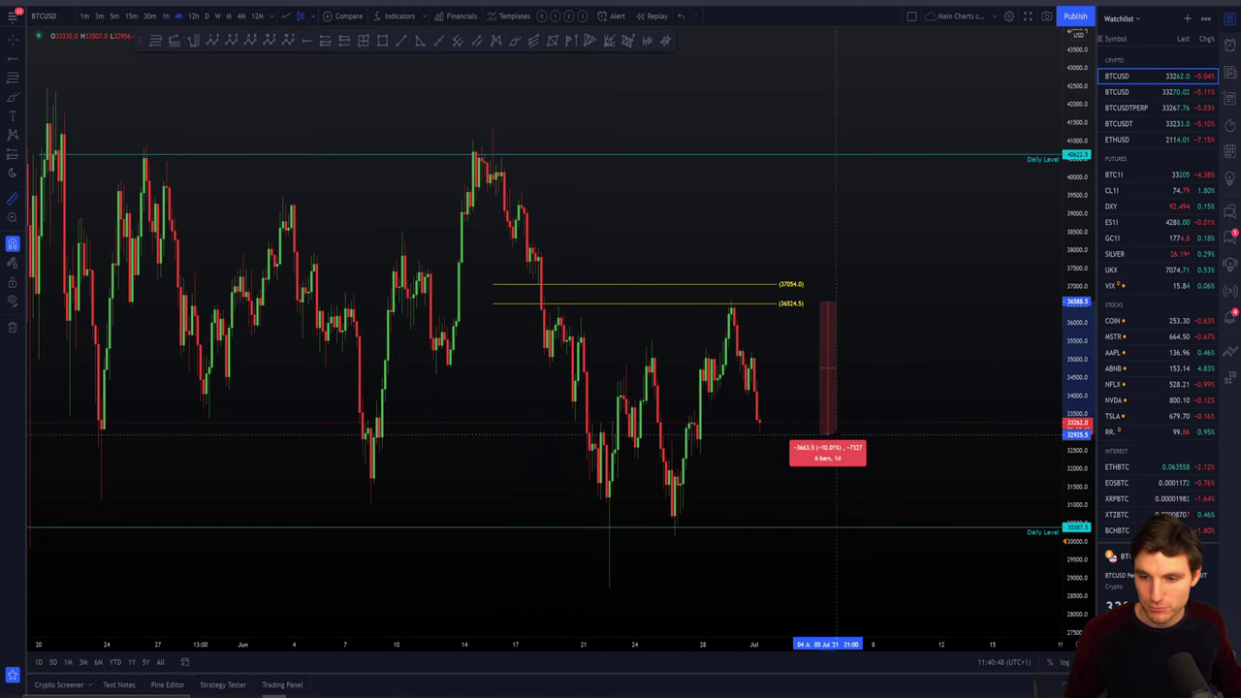
{"action": "left_click", "coordinate": [835, 434]}
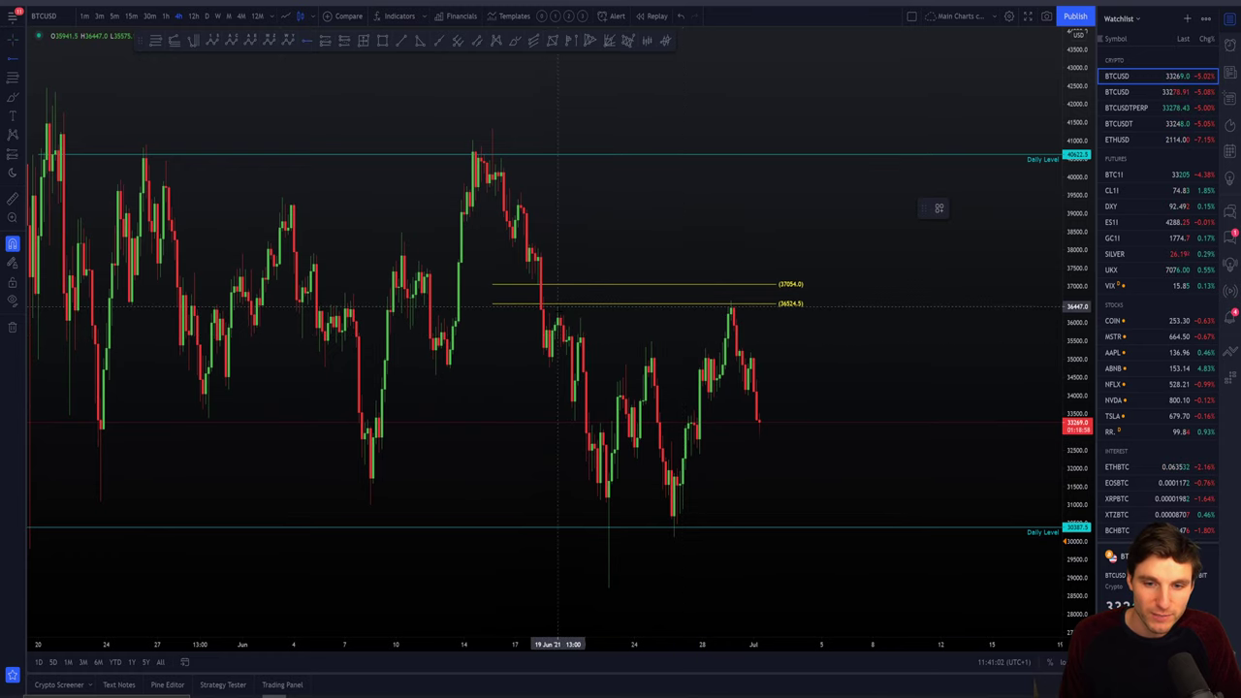
{"action": "scroll", "coordinate": [654, 368], "scroll_direction": "up", "scroll_amount": 5}
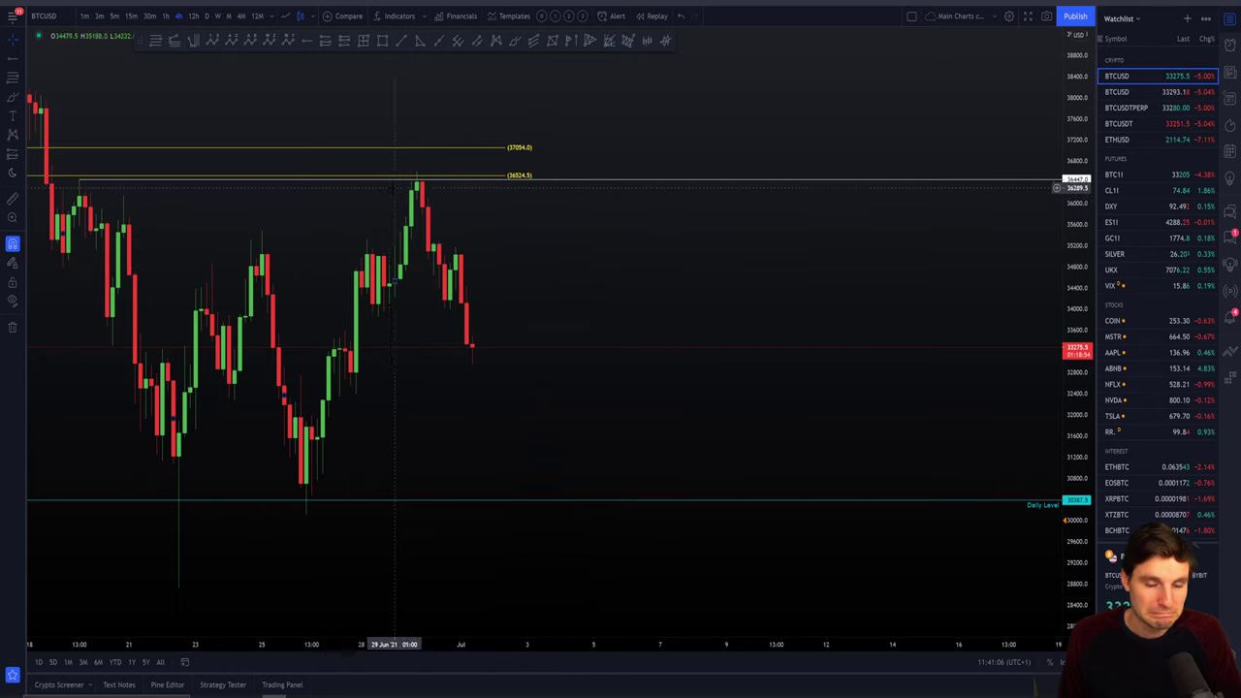
Step: Delete the white horizontal line near 36447, then zoom out and reframe the recent candles
{"action": "left_click", "coordinate": [382, 183]}
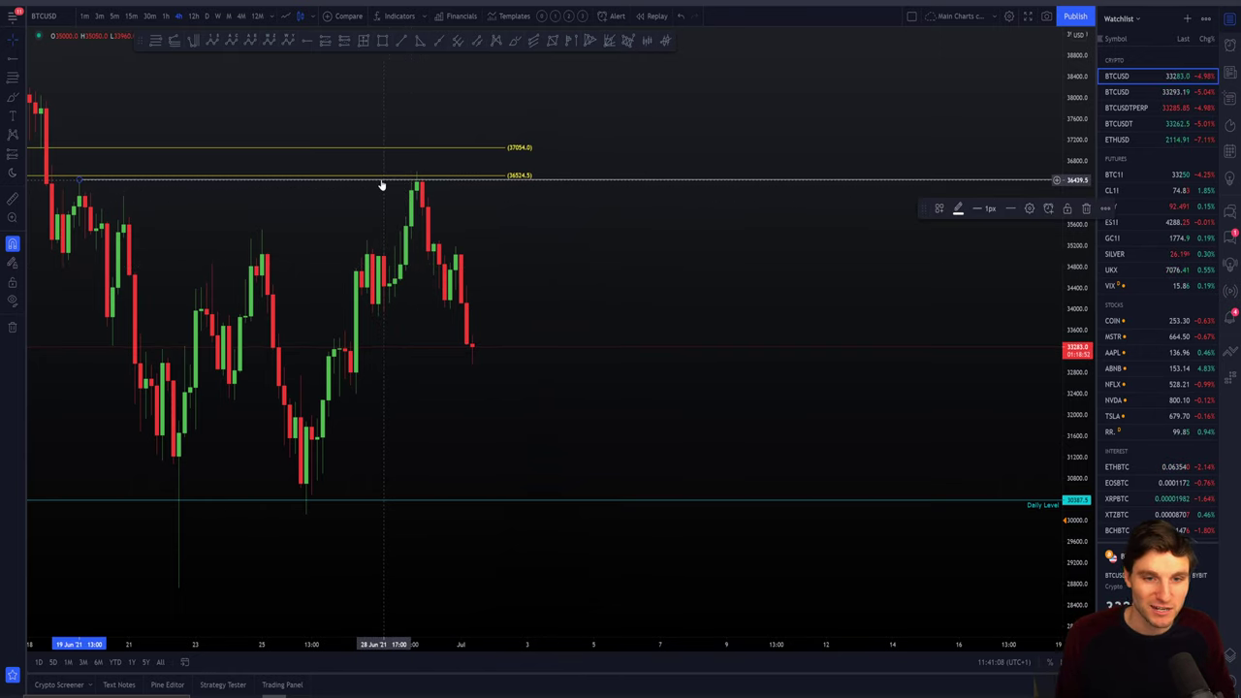
{"action": "key", "text": "Delete"}
{"action": "scroll", "coordinate": [678, 329], "scroll_direction": "down", "scroll_amount": 5}
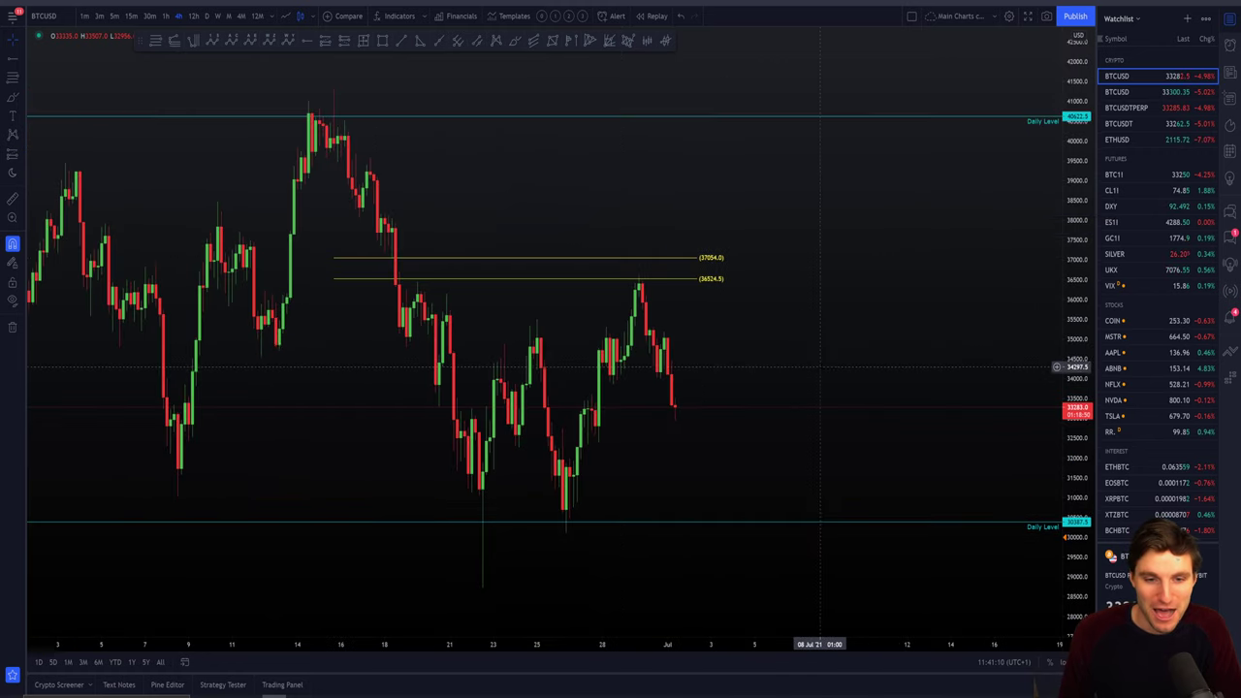
{"action": "scroll", "coordinate": [812, 368], "scroll_direction": "down", "scroll_amount": 3}
{"action": "left_click_drag", "start_coordinate": [941, 385], "coordinate": [887, 359]}
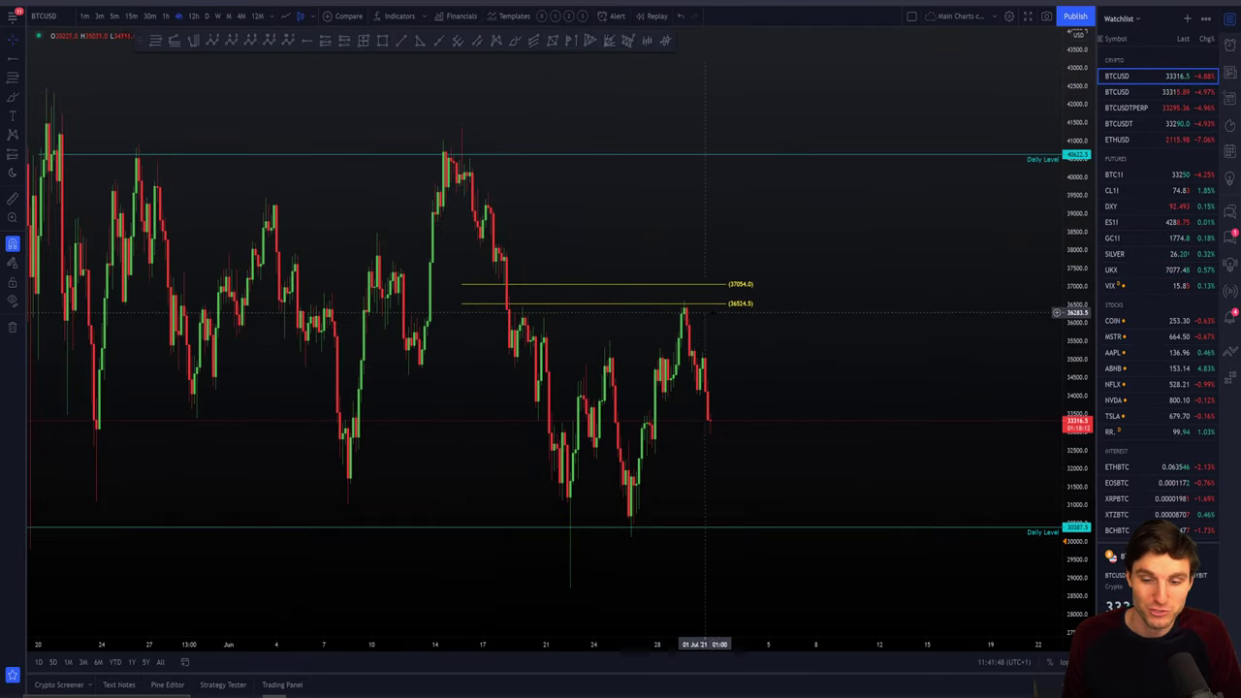
Step: Try the 30-minute and 1-minute intervals, settling on 1-hour candles
{"action": "scroll", "coordinate": [868, 313], "scroll_direction": "left", "scroll_amount": 1}
{"action": "scroll", "coordinate": [868, 313], "scroll_direction": "right", "scroll_amount": 2}
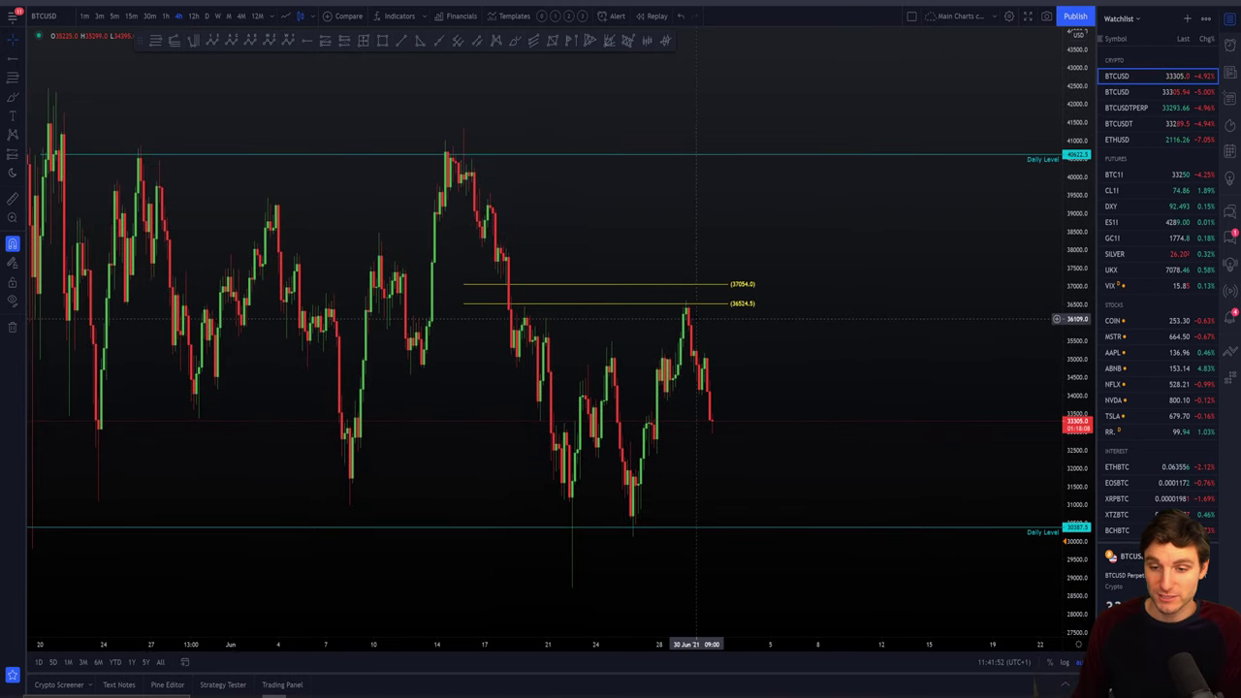
{"action": "left_click", "coordinate": [150, 16]}
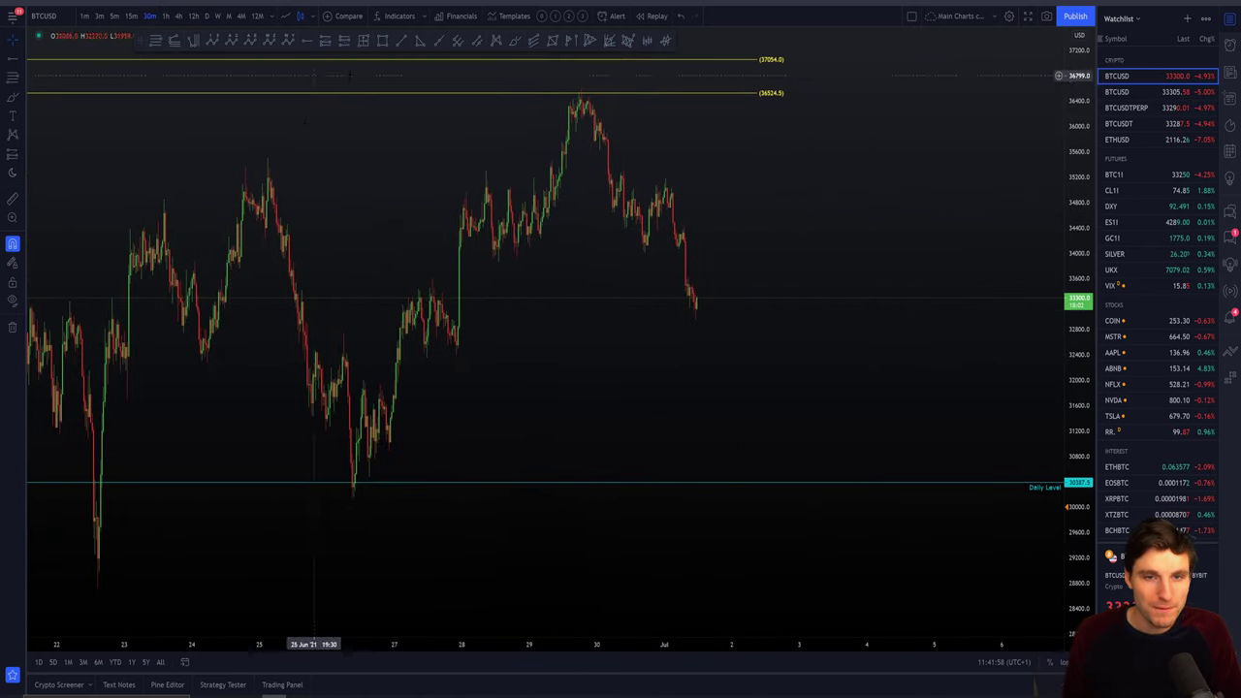
{"action": "left_click", "coordinate": [382, 41]}
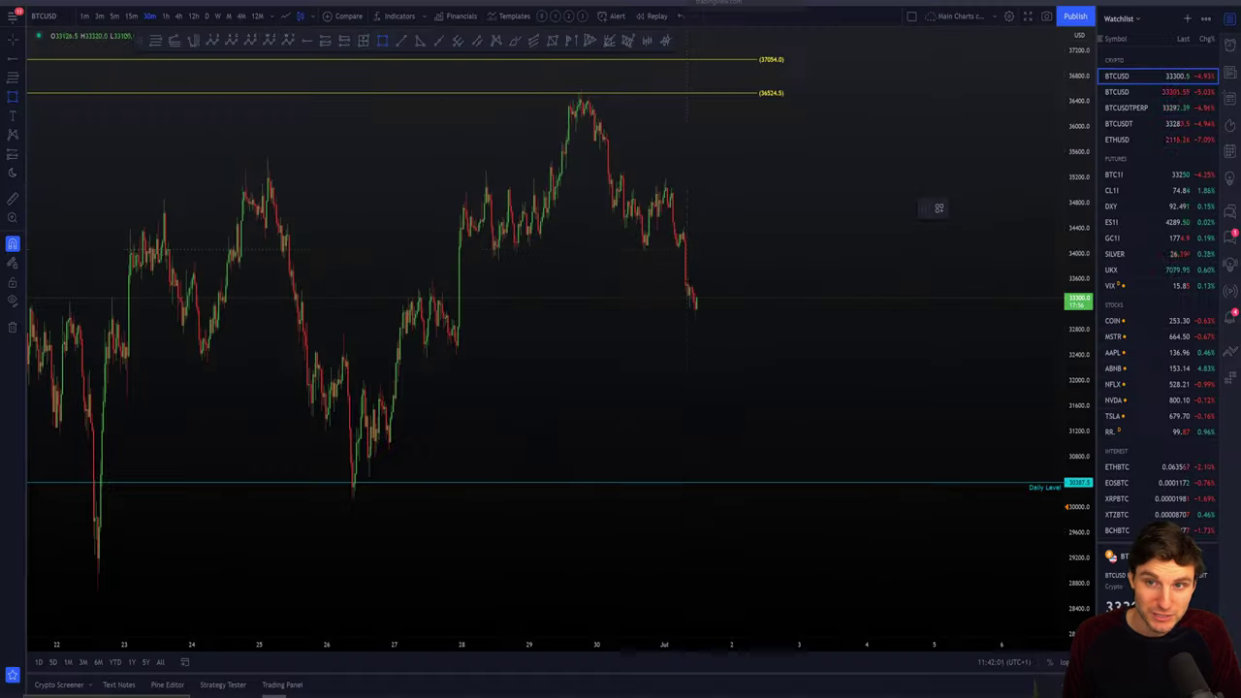
{"action": "left_click", "coordinate": [85, 16]}
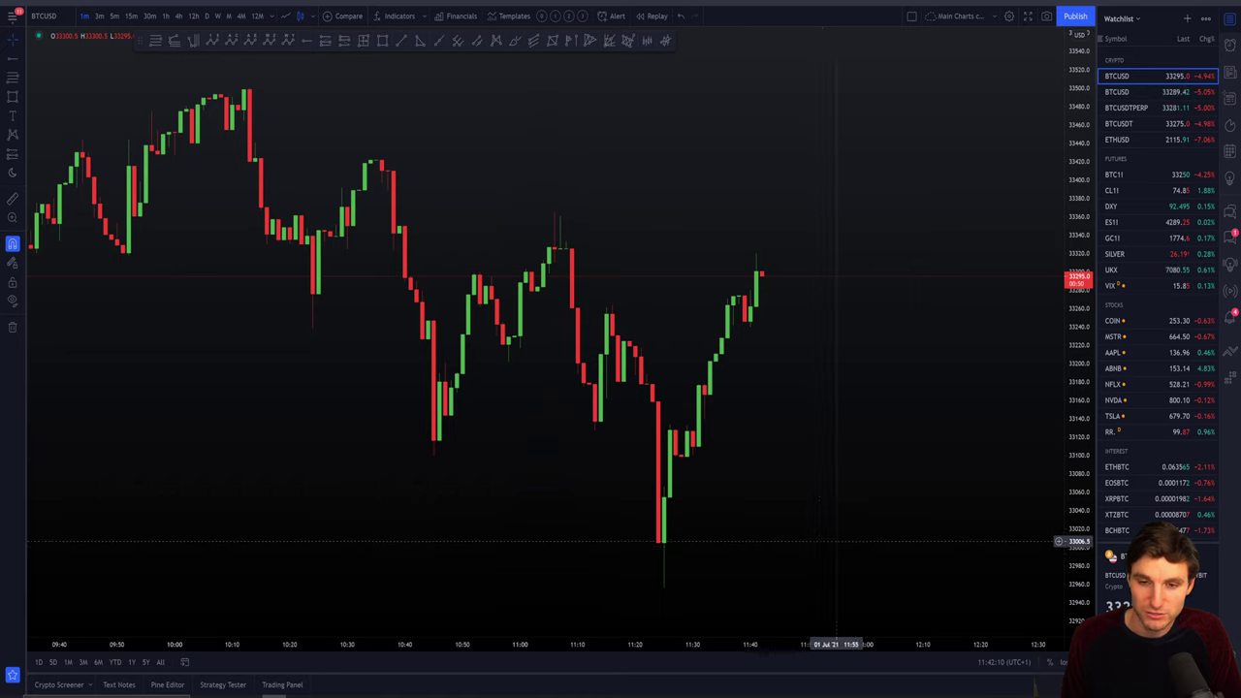
{"action": "left_click", "coordinate": [150, 16]}
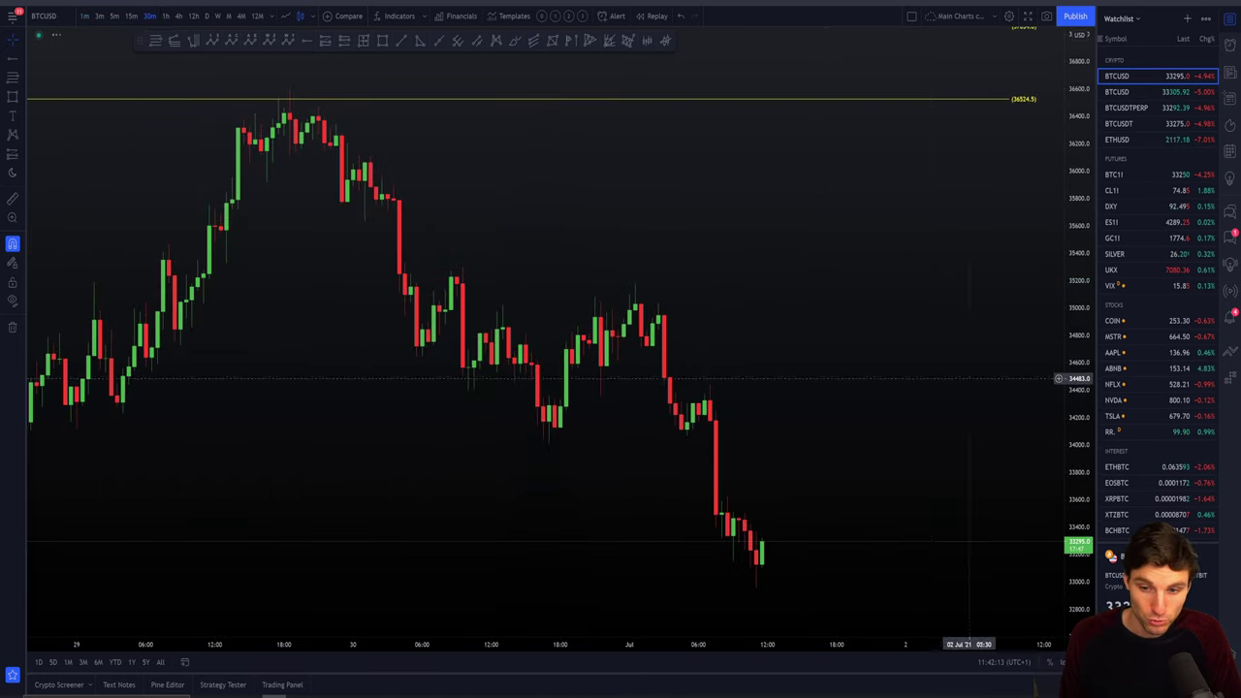
{"action": "left_click", "coordinate": [166, 17]}
Step: Zoom out to show hourly candles from 20 June into July, with the Rectangle tool selected
{"action": "scroll", "coordinate": [877, 420], "scroll_direction": "down", "scroll_amount": 3}
{"action": "scroll", "coordinate": [877, 420], "scroll_direction": "down", "scroll_amount": 2}
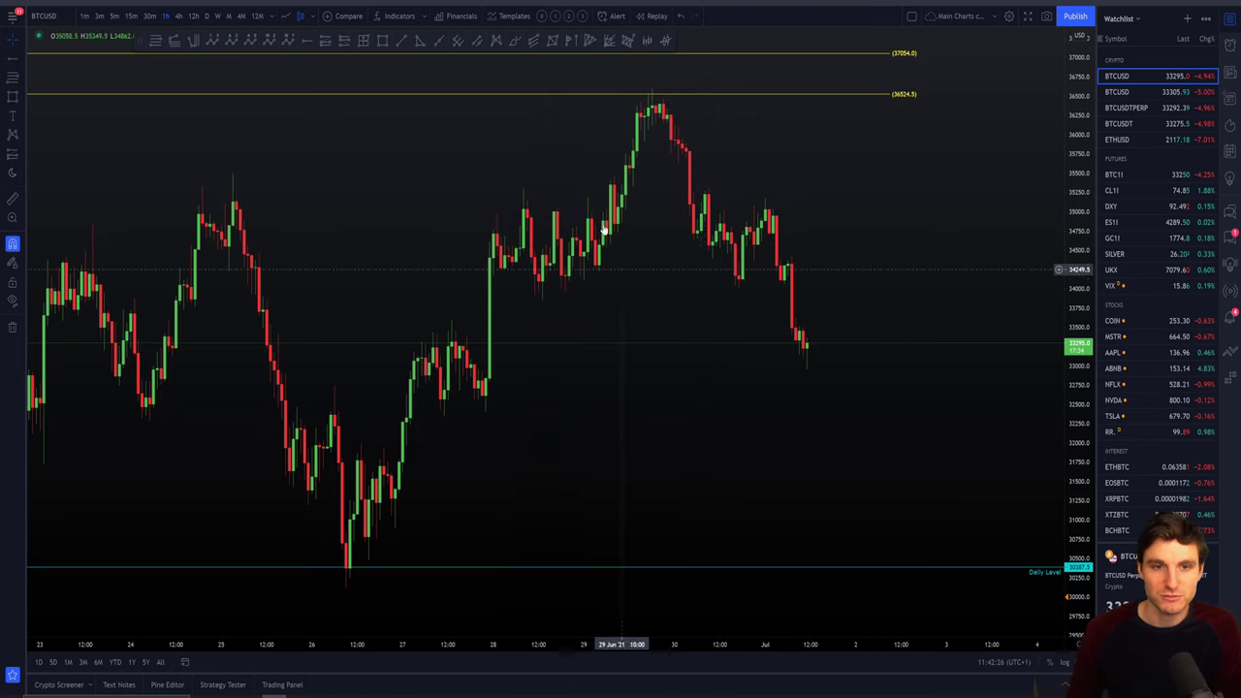
{"action": "scroll", "coordinate": [1020, 262], "scroll_direction": "down", "scroll_amount": 3}
{"action": "scroll", "coordinate": [859, 357], "scroll_direction": "down", "scroll_amount": 2}
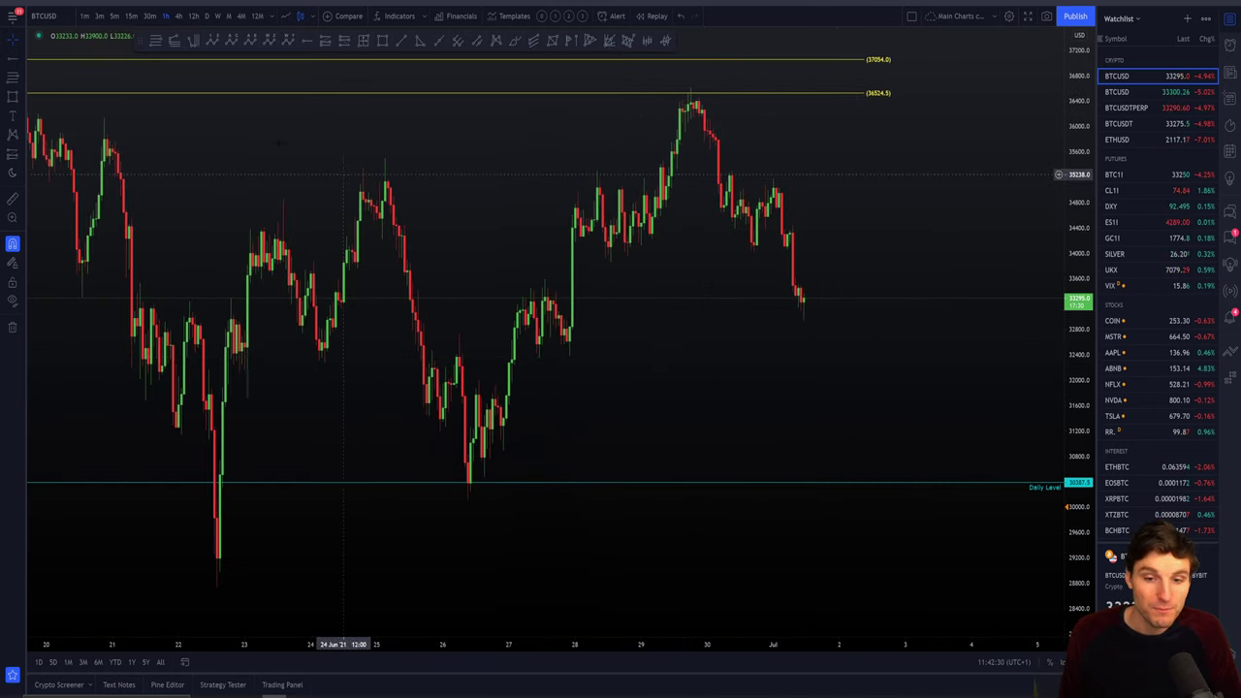
{"action": "left_click", "coordinate": [383, 41]}
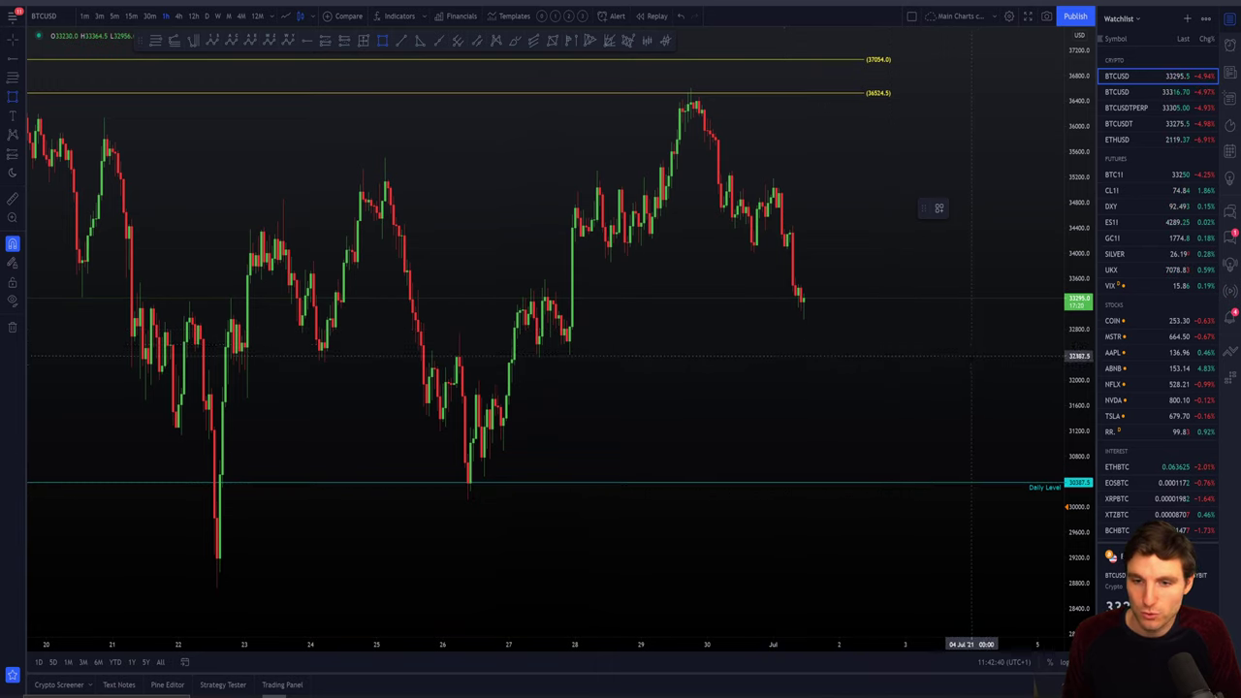
Step: Draw a green box from about 33,100 to 32,190 spanning 30 Jun–2 Jul, just below price
{"action": "left_click_drag", "start_coordinate": [982, 376], "coordinate": [729, 319]}
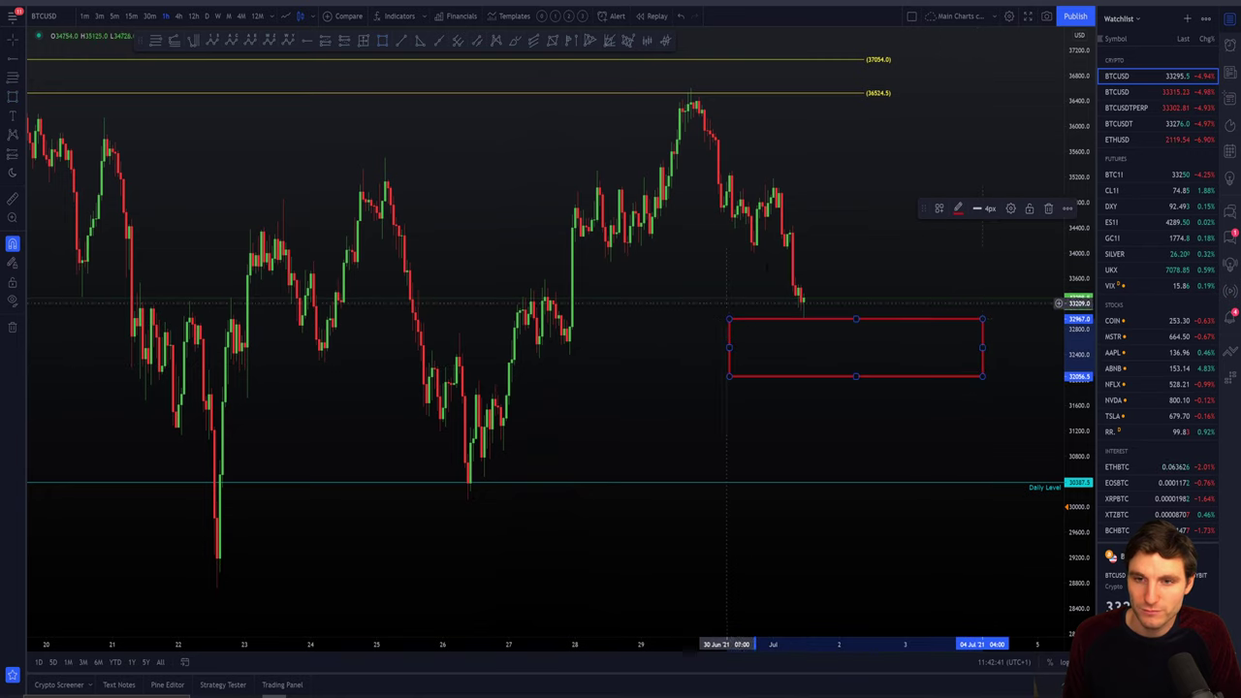
{"action": "left_click", "coordinate": [958, 208]}
{"action": "left_click", "coordinate": [991, 243]}
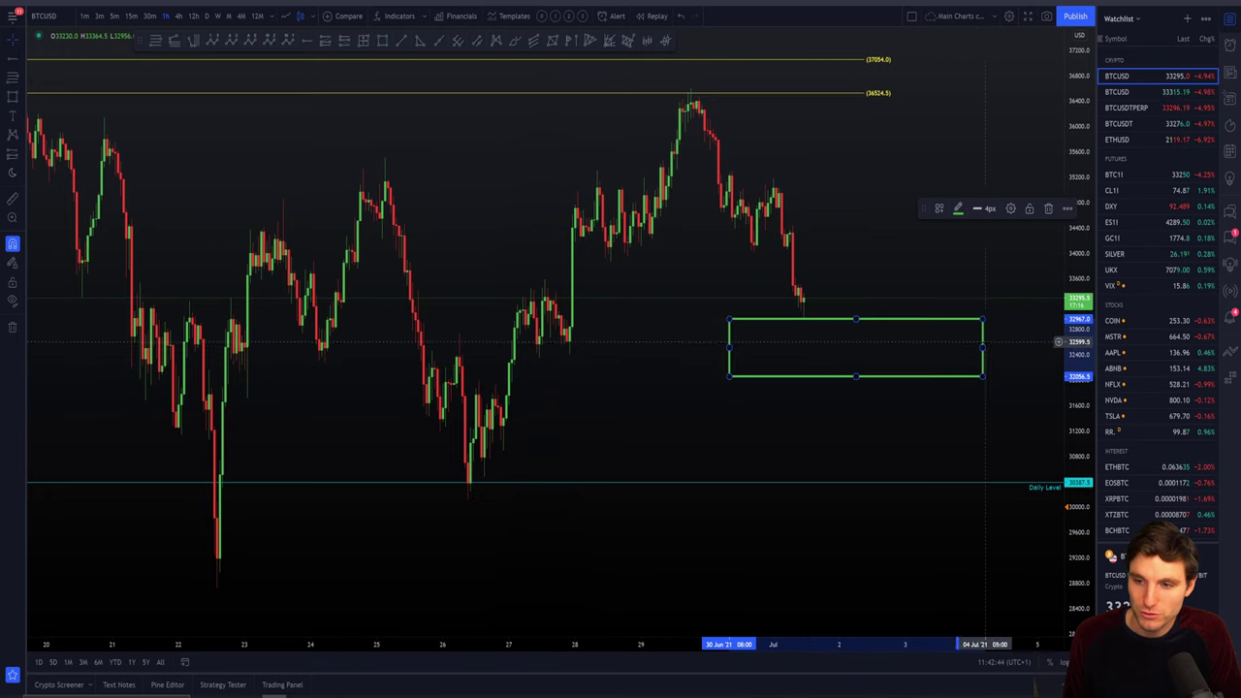
{"action": "left_click_drag", "start_coordinate": [980, 344], "coordinate": [892, 347]}
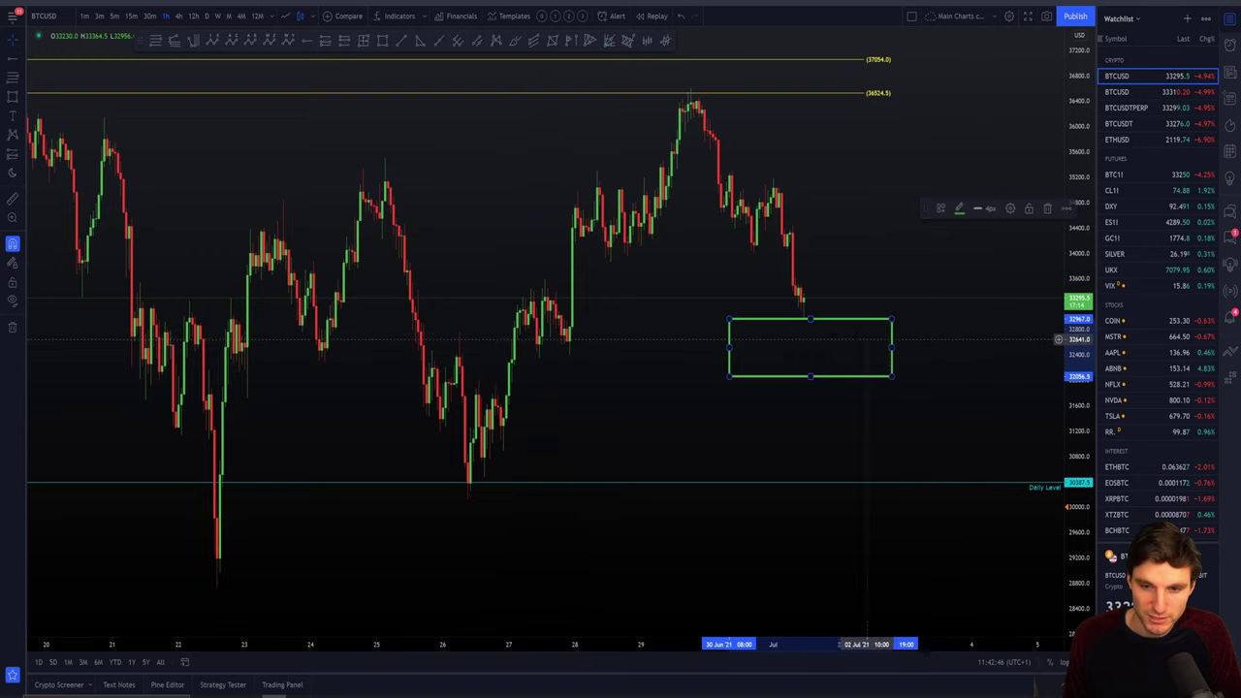
{"action": "left_click_drag", "start_coordinate": [730, 348], "coordinate": [767, 349]}
{"action": "left_click", "coordinate": [805, 360]}
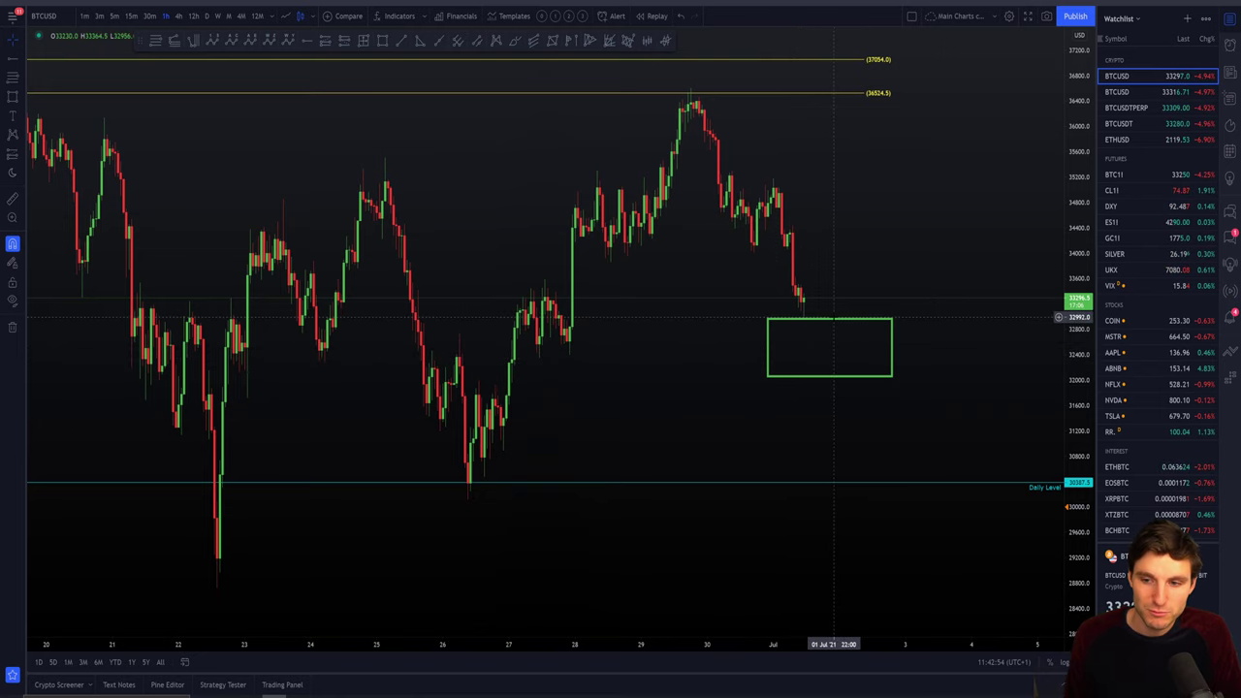
{"action": "mouse_move", "coordinate": [838, 322]}
{"action": "left_mouse_down"}
{"action": "mouse_move", "coordinate": [750, 77]}
{"action": "mouse_move", "coordinate": [714, 77]}
{"action": "mouse_move", "coordinate": [792, 188]}
{"action": "mouse_move", "coordinate": [834, 343]}
{"action": "mouse_move", "coordinate": [833, 310]}
{"action": "left_mouse_up"}
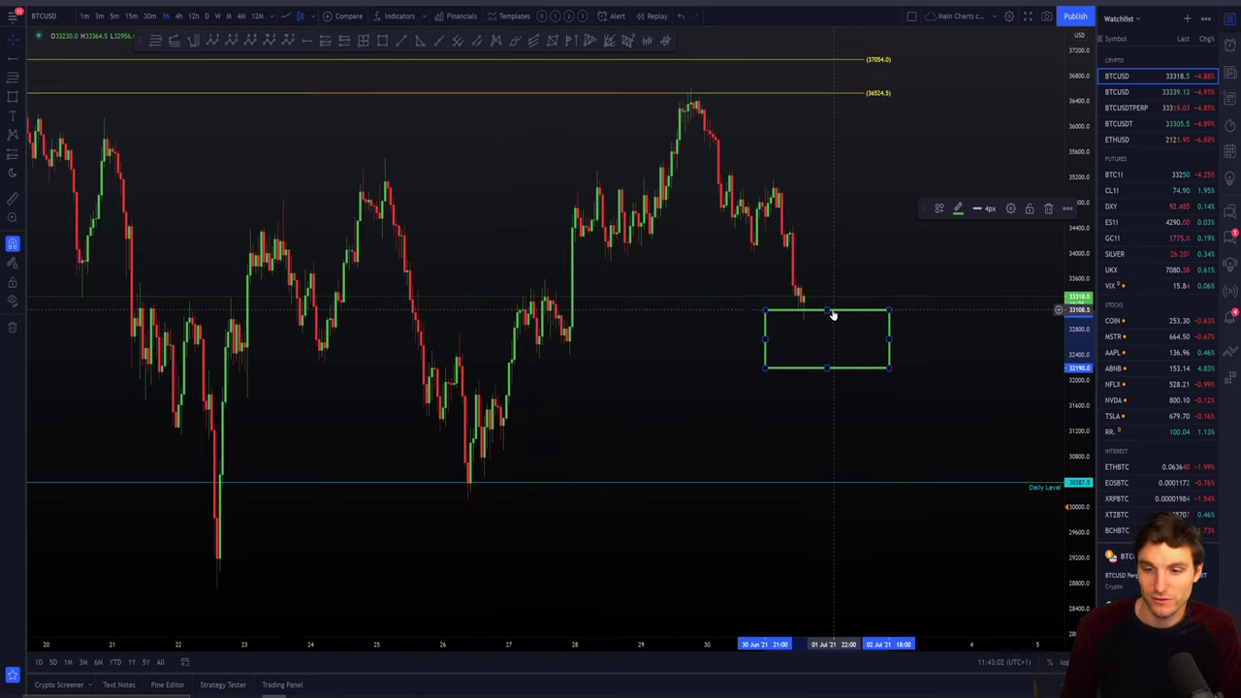
Step: Move the green box left under the latest candle and discard a sketched downward brush path
{"action": "mouse_move", "coordinate": [855, 316]}
{"action": "left_mouse_down"}
{"action": "mouse_move", "coordinate": [824, 309]}
{"action": "mouse_move", "coordinate": [888, 453]}
{"action": "left_mouse_up"}
{"action": "left_click", "coordinate": [516, 41]}
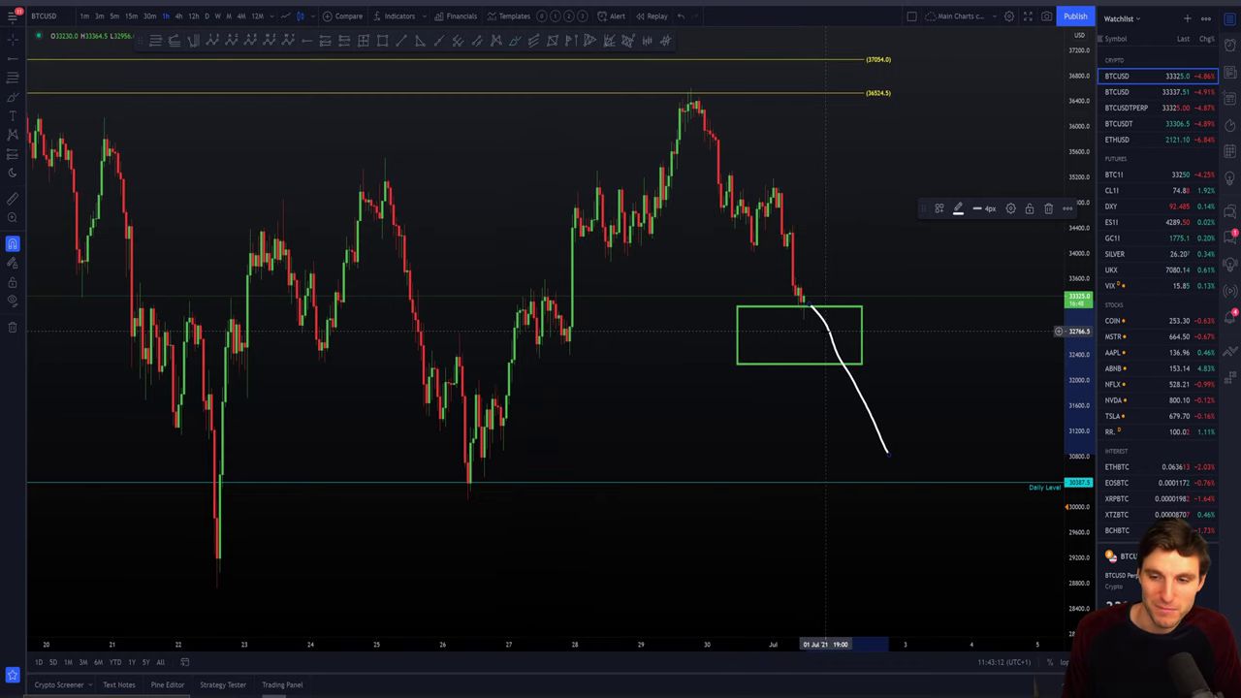
{"action": "key", "text": "Delete"}
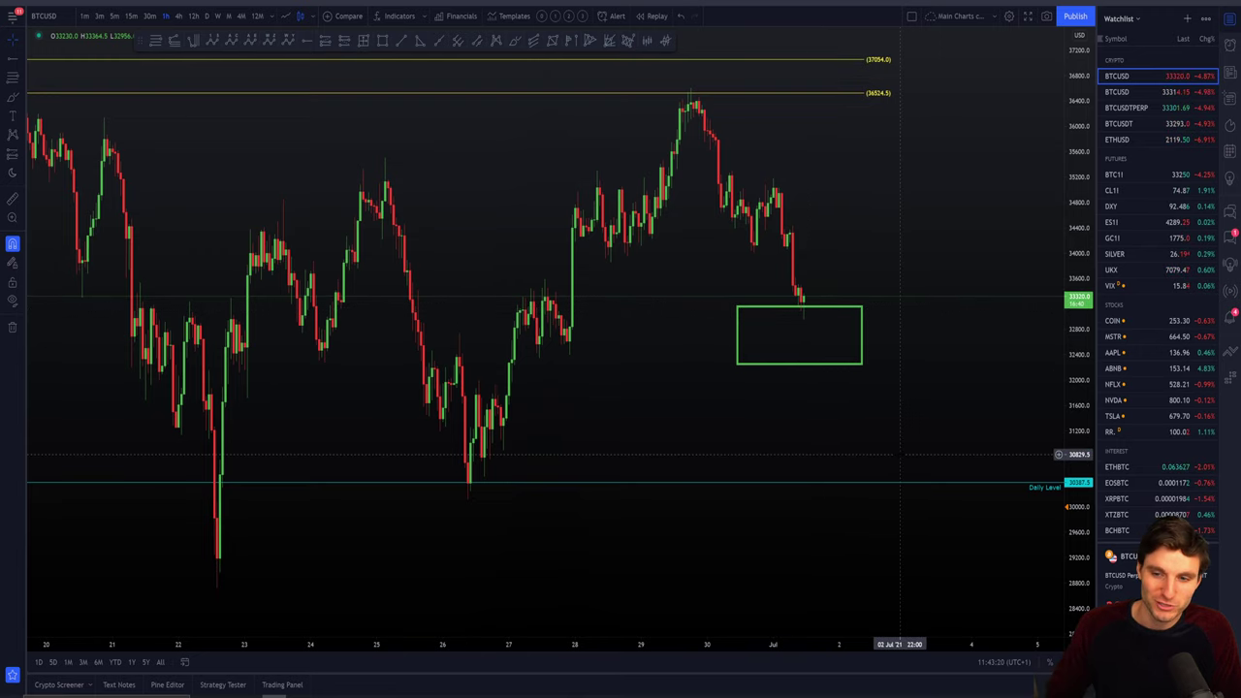
Step: Reposition the green target box below the latest BTCUSD candles with two small drags
{"action": "mouse_move", "coordinate": [825, 311]}
{"action": "left_mouse_down"}
{"action": "mouse_move", "coordinate": [840, 268]}
{"action": "mouse_move", "coordinate": [717, 81]}
{"action": "mouse_move", "coordinate": [704, 84]}
{"action": "mouse_move", "coordinate": [776, 118]}
{"action": "mouse_move", "coordinate": [843, 321]}
{"action": "mouse_move", "coordinate": [834, 305]}
{"action": "left_mouse_up"}
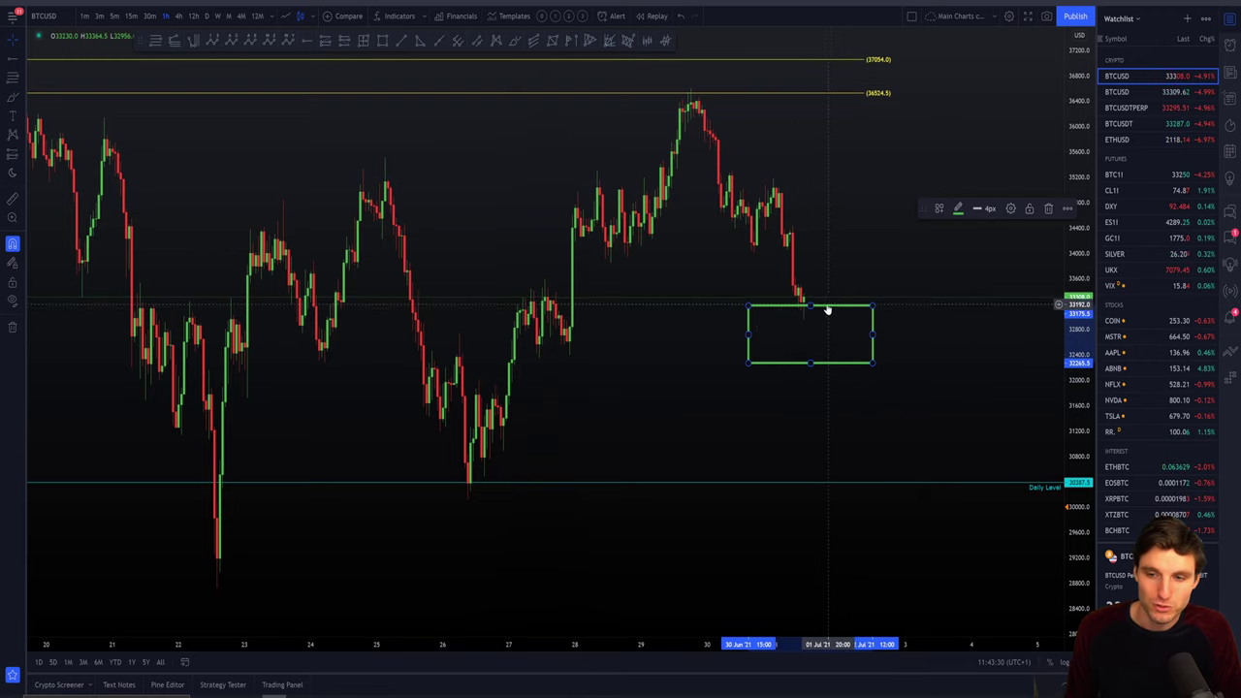
{"action": "mouse_move", "coordinate": [829, 311]}
{"action": "left_mouse_down"}
{"action": "mouse_move", "coordinate": [912, 457]}
{"action": "mouse_move", "coordinate": [870, 462]}
{"action": "mouse_move", "coordinate": [858, 376]}
{"action": "mouse_move", "coordinate": [823, 304]}
{"action": "left_mouse_up"}
{"action": "key", "text": "Delete"}
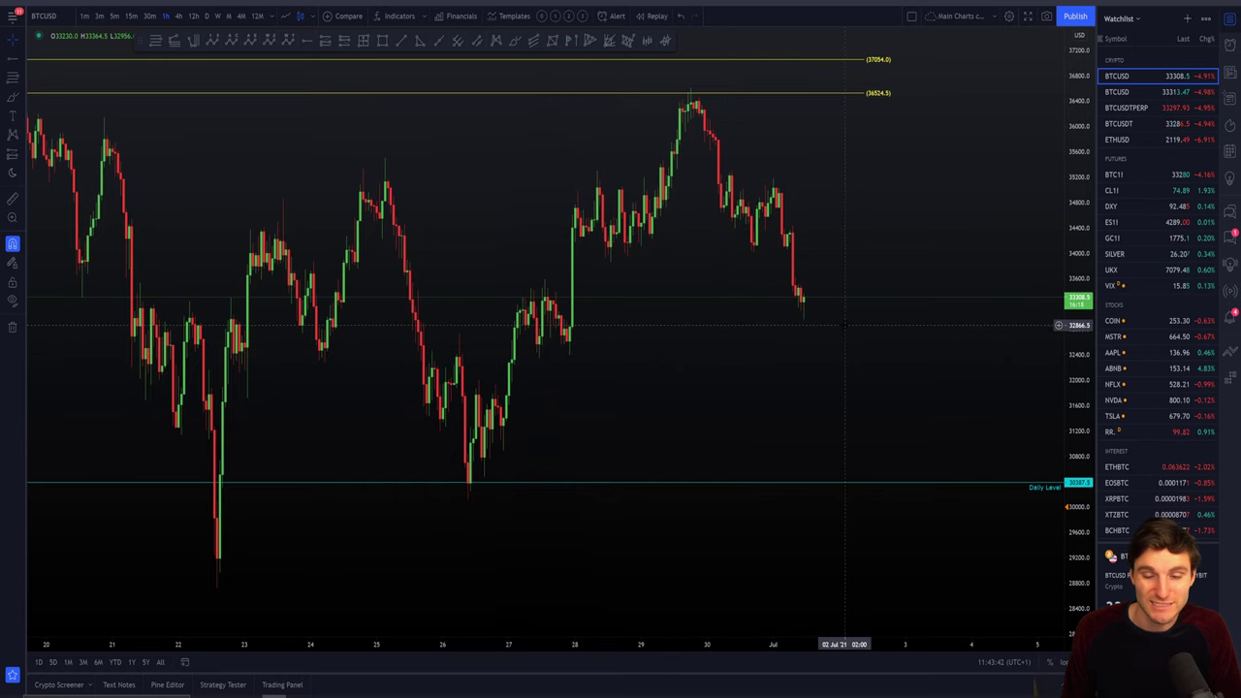
{"action": "scroll", "coordinate": [695, 102], "scroll_direction": "down", "scroll_amount": 5}
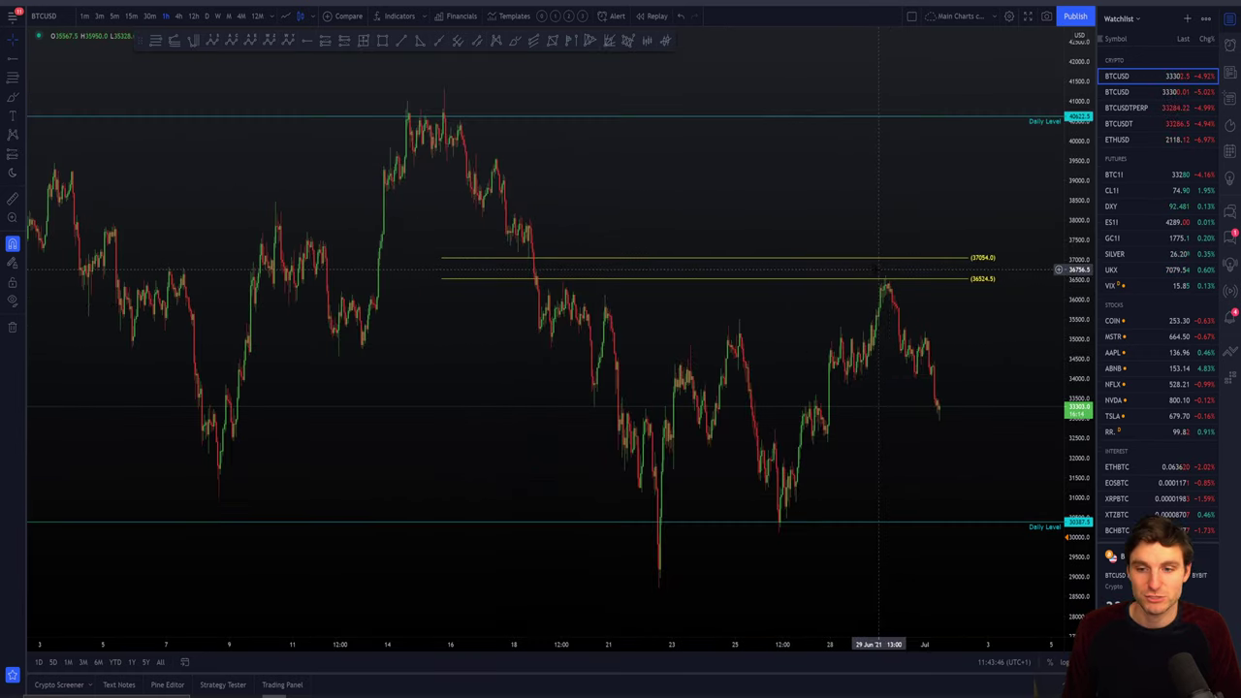
{"action": "scroll", "coordinate": [902, 308], "scroll_direction": "up", "scroll_amount": 5}
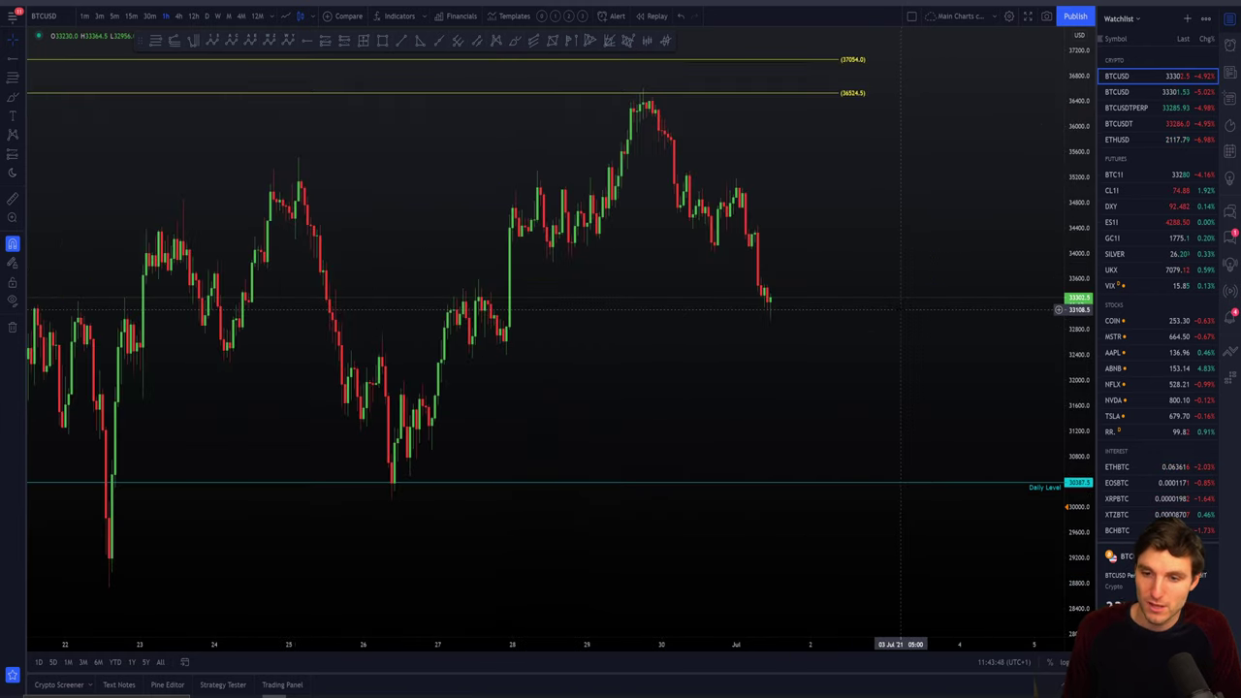
{"action": "left_click_drag", "start_coordinate": [923, 284], "coordinate": [880, 274]}
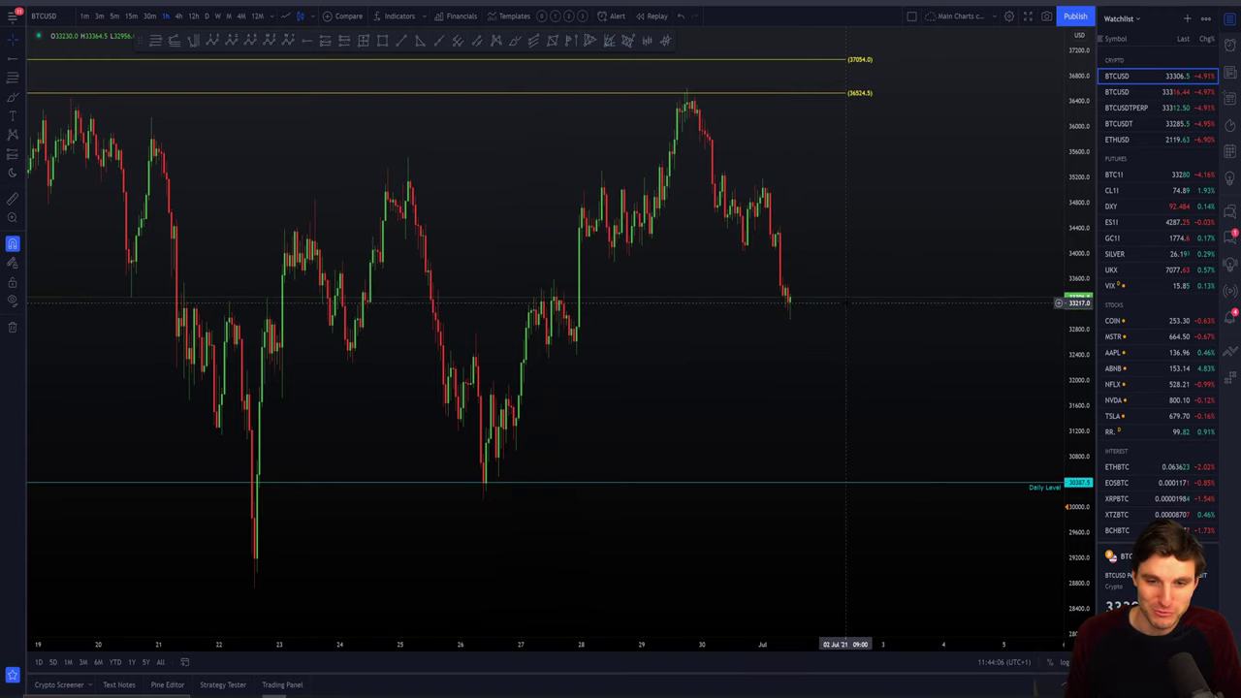
{"action": "scroll", "coordinate": [902, 288], "scroll_direction": "up", "scroll_amount": 3}
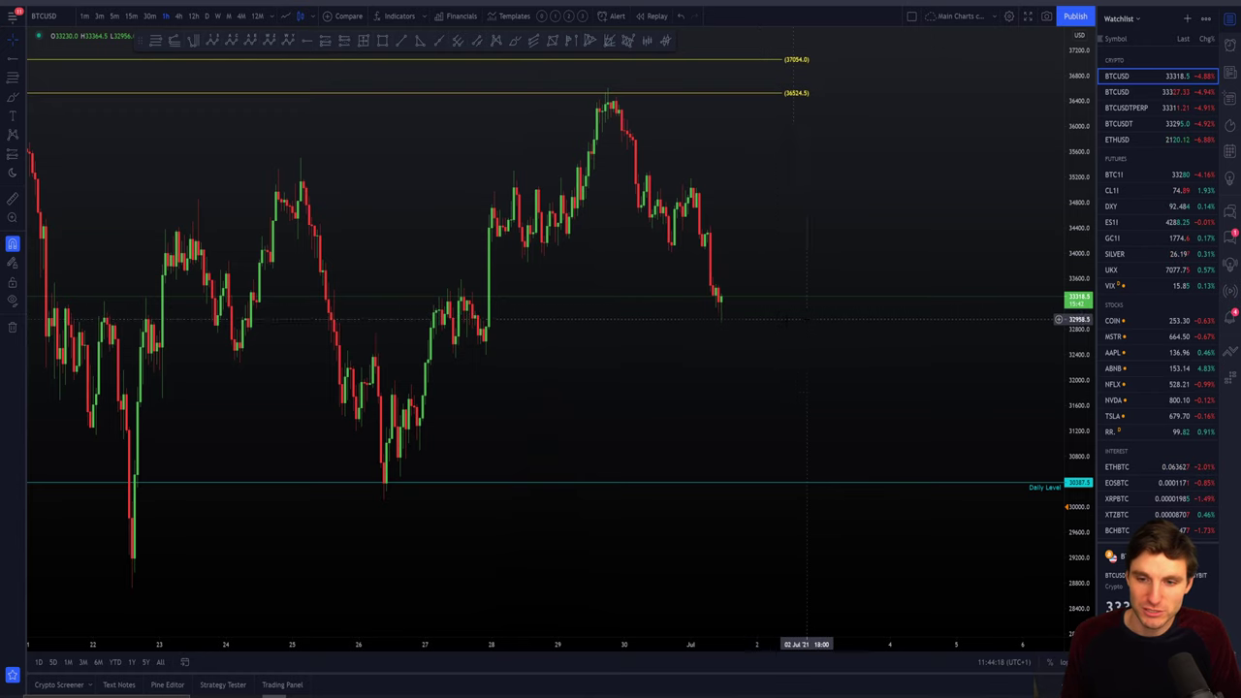
{"action": "scroll", "coordinate": [840, 320], "scroll_direction": "down", "scroll_amount": 2}
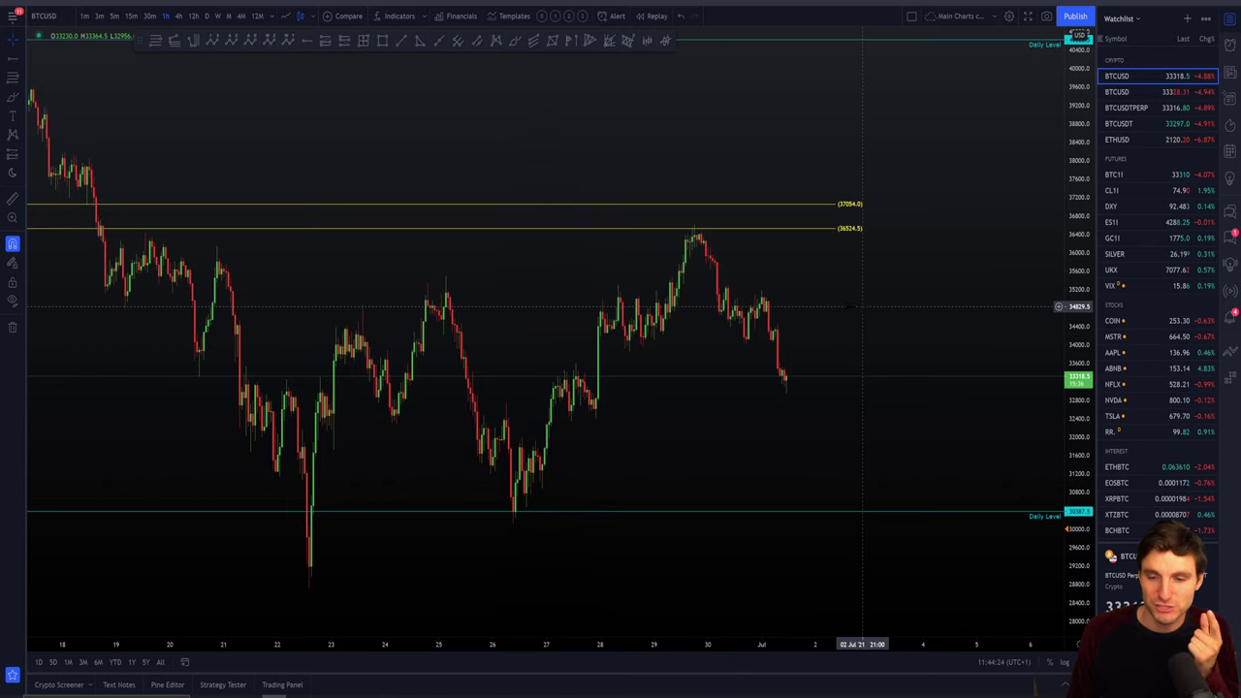
Step: Switch BTCUSD to the 4h timeframe and pan the chart slightly
{"action": "left_click", "coordinate": [178, 17]}
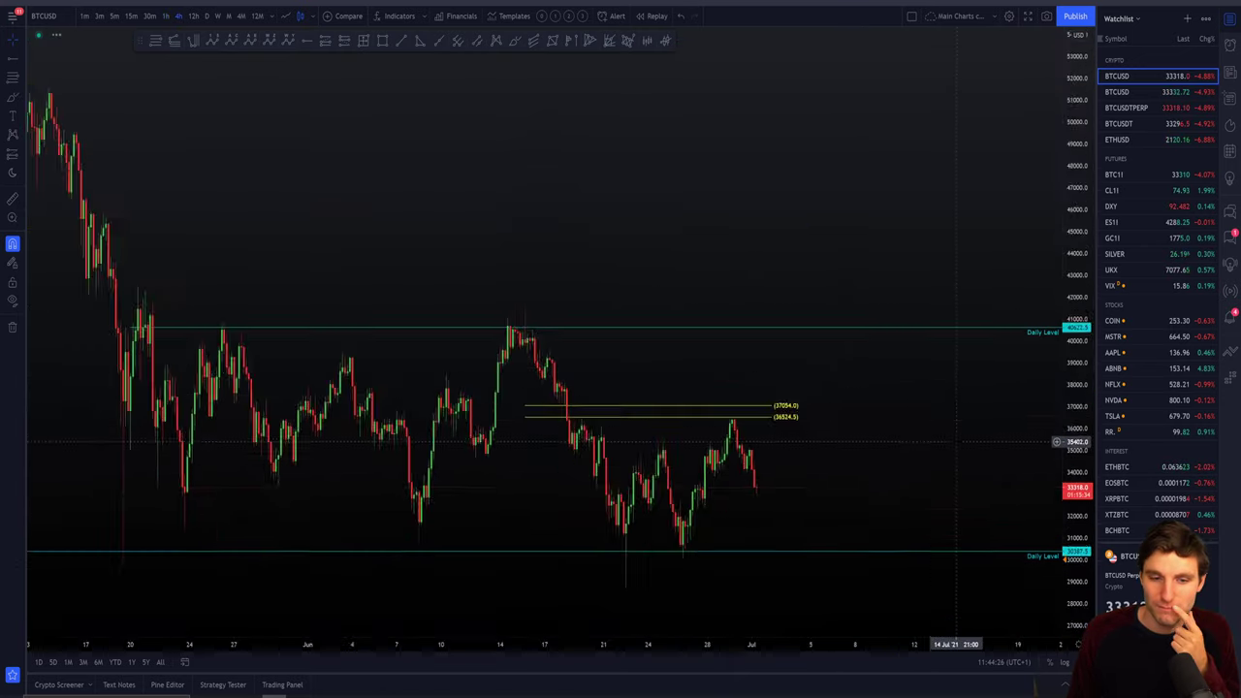
{"action": "left_click_drag", "start_coordinate": [982, 440], "coordinate": [955, 427]}
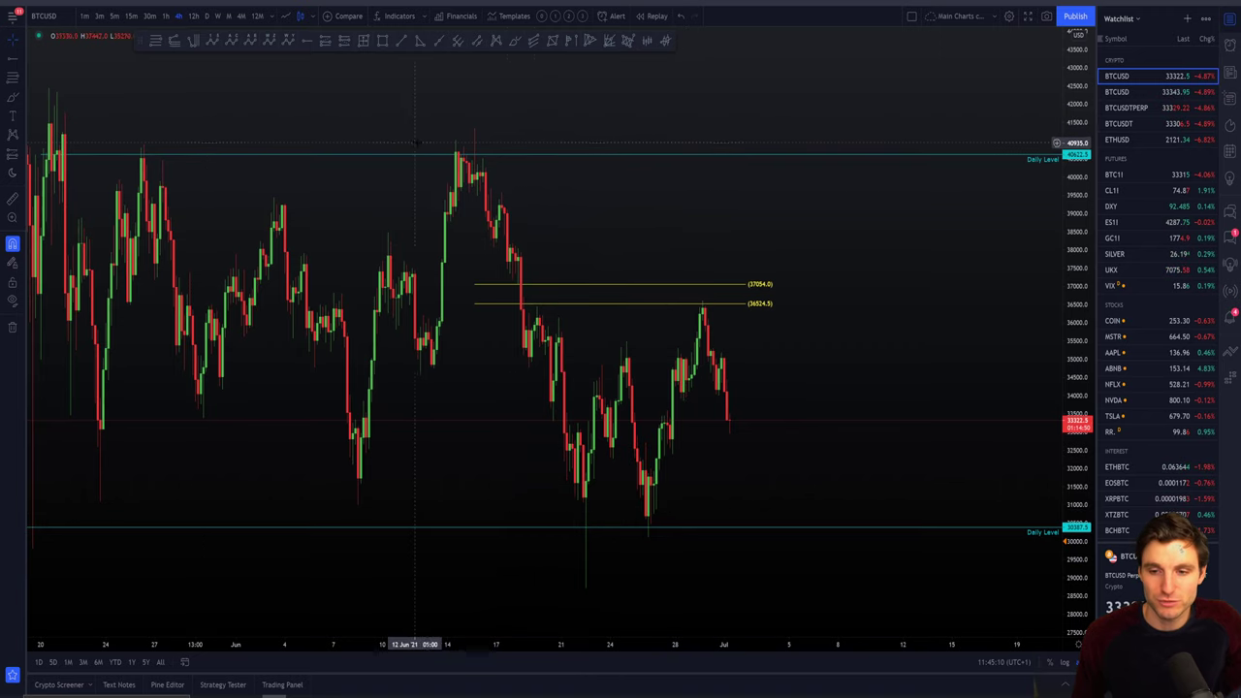
{"action": "left_click", "coordinate": [513, 40]}
{"action": "left_click", "coordinate": [748, 423]}
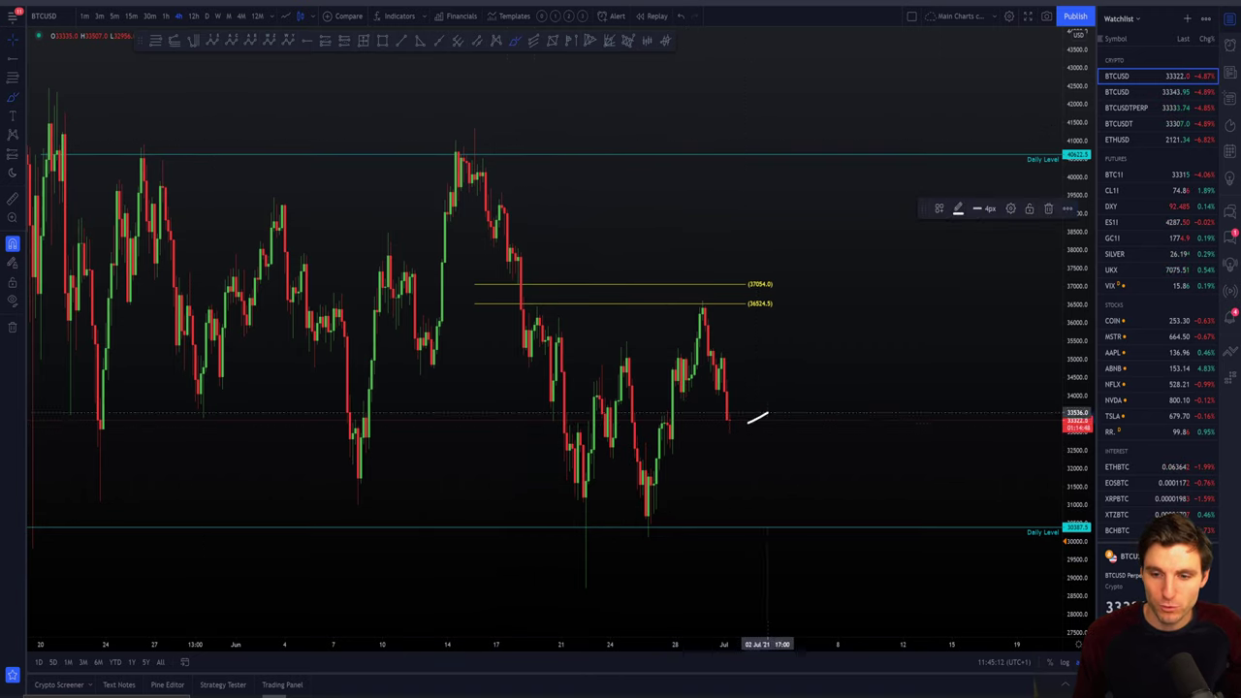
{"action": "left_click_drag", "start_coordinate": [749, 422], "coordinate": [914, 27]}
{"action": "left_click_drag", "start_coordinate": [764, 425], "coordinate": [912, 694]}
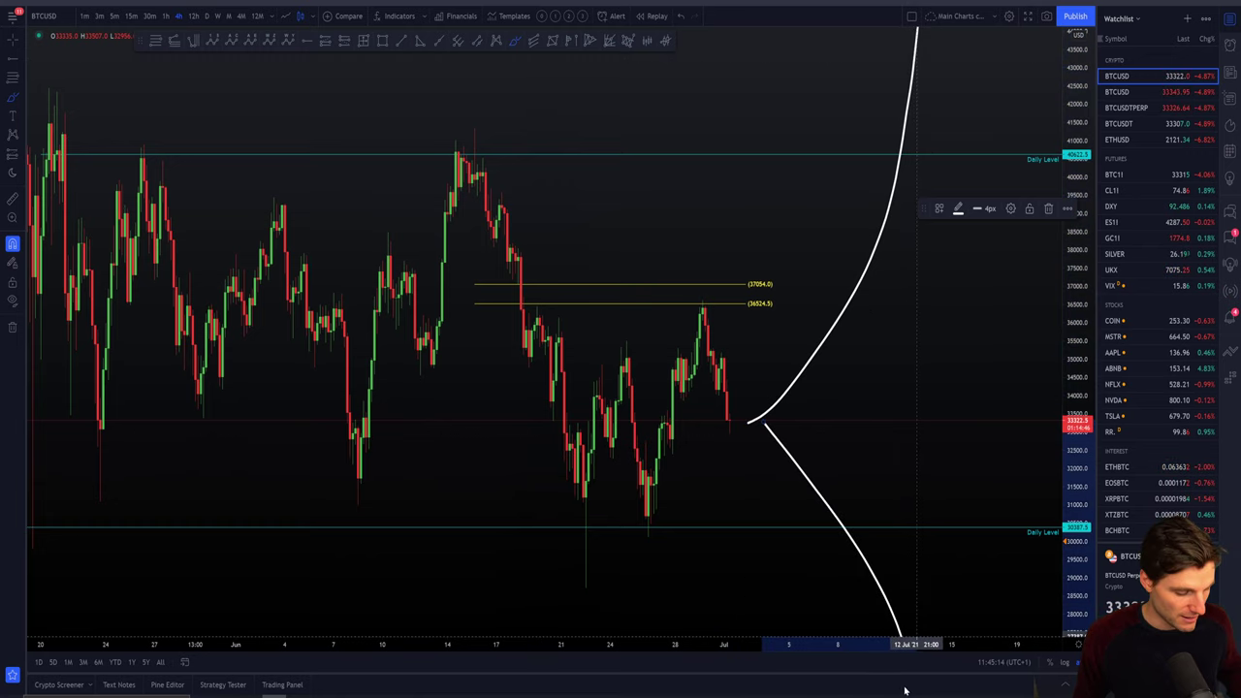
{"action": "key", "text": "ctrl+z"}
{"action": "key", "text": "ctrl+z"}
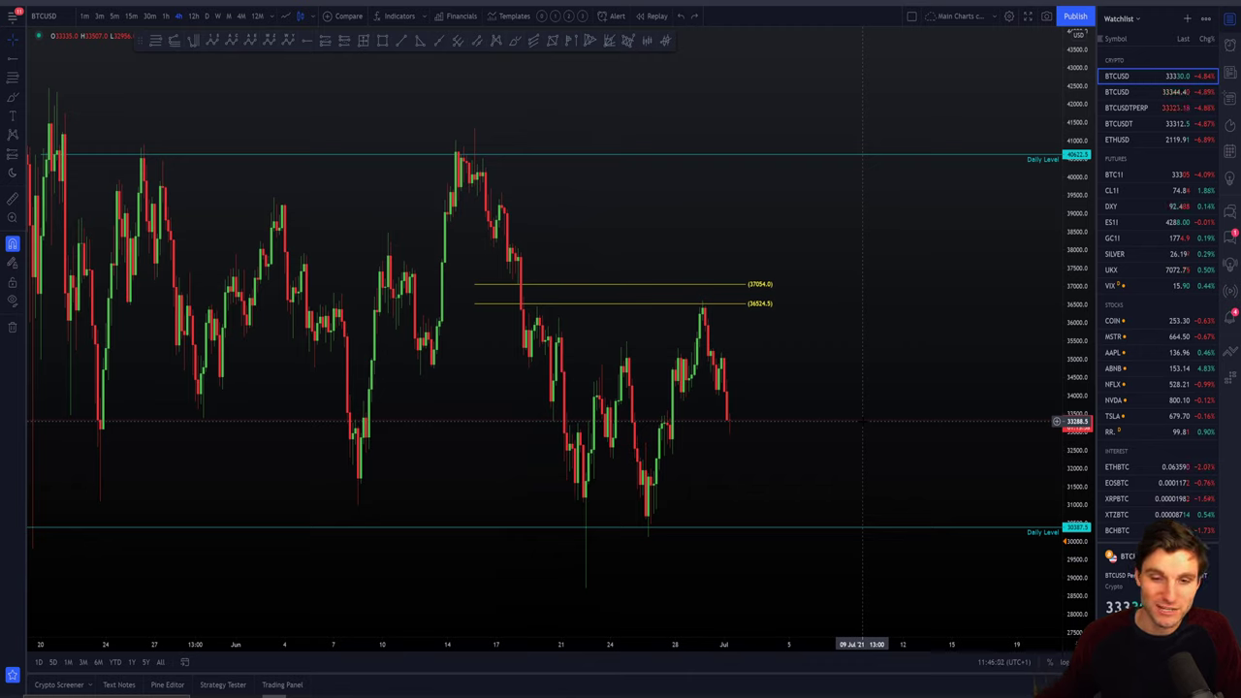
{"action": "scroll", "coordinate": [861, 422], "scroll_direction": "up", "scroll_amount": 2}
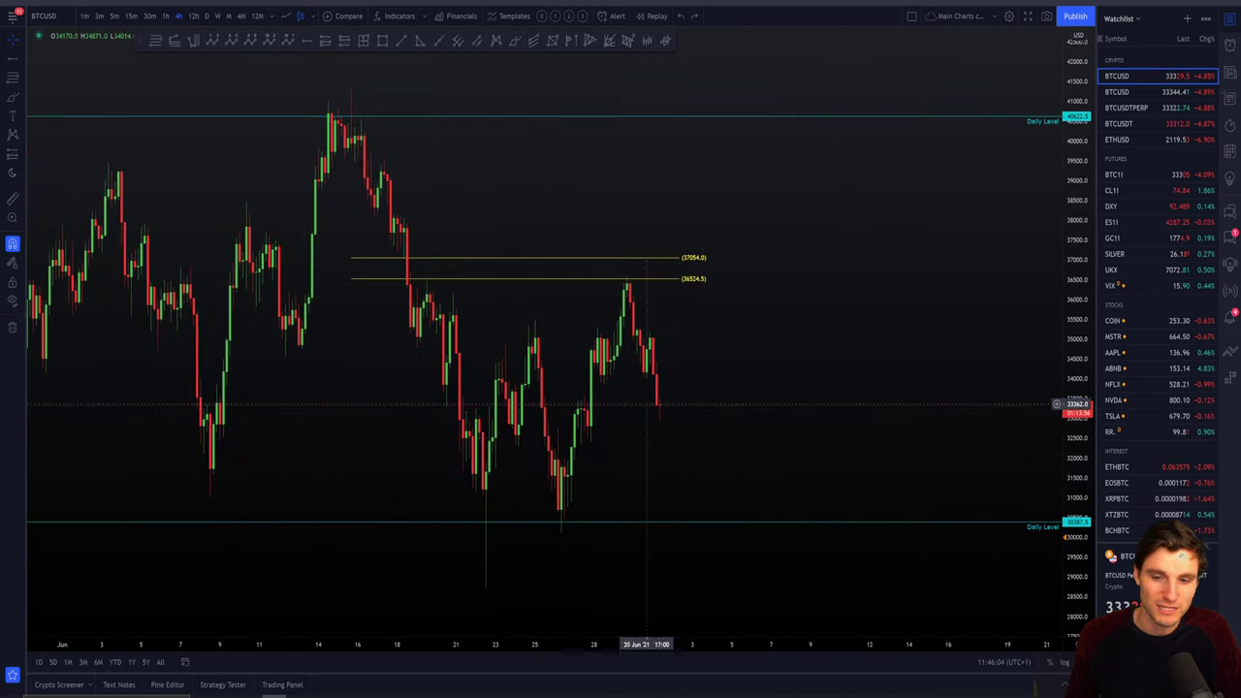
{"action": "left_click", "coordinate": [680, 280]}
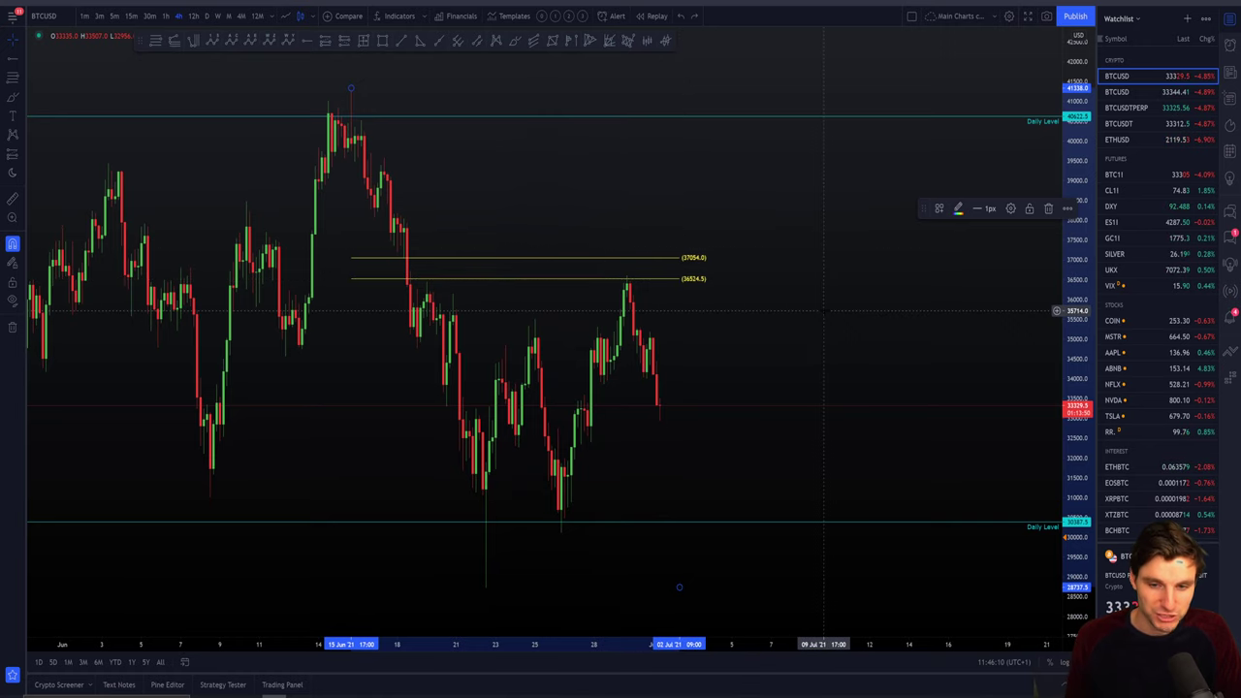
{"action": "scroll", "coordinate": [835, 320], "scroll_direction": "down", "scroll_amount": 1}
{"action": "scroll", "coordinate": [836, 320], "scroll_direction": "down", "scroll_amount": 3}
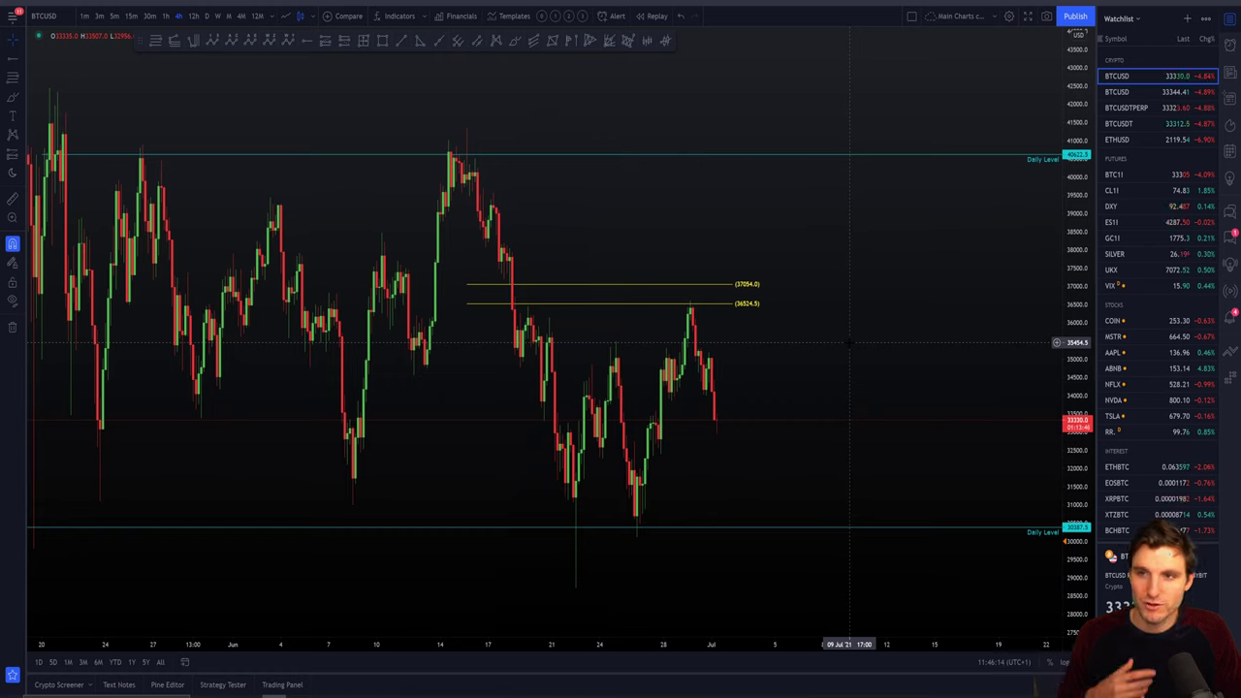
Step: Search the Discord server for messages from the presenter's own account, browse the results, then return to TradingView
{"action": "key", "text": "alt+Tab"}
{"action": "left_click", "coordinate": [1135, 18]}
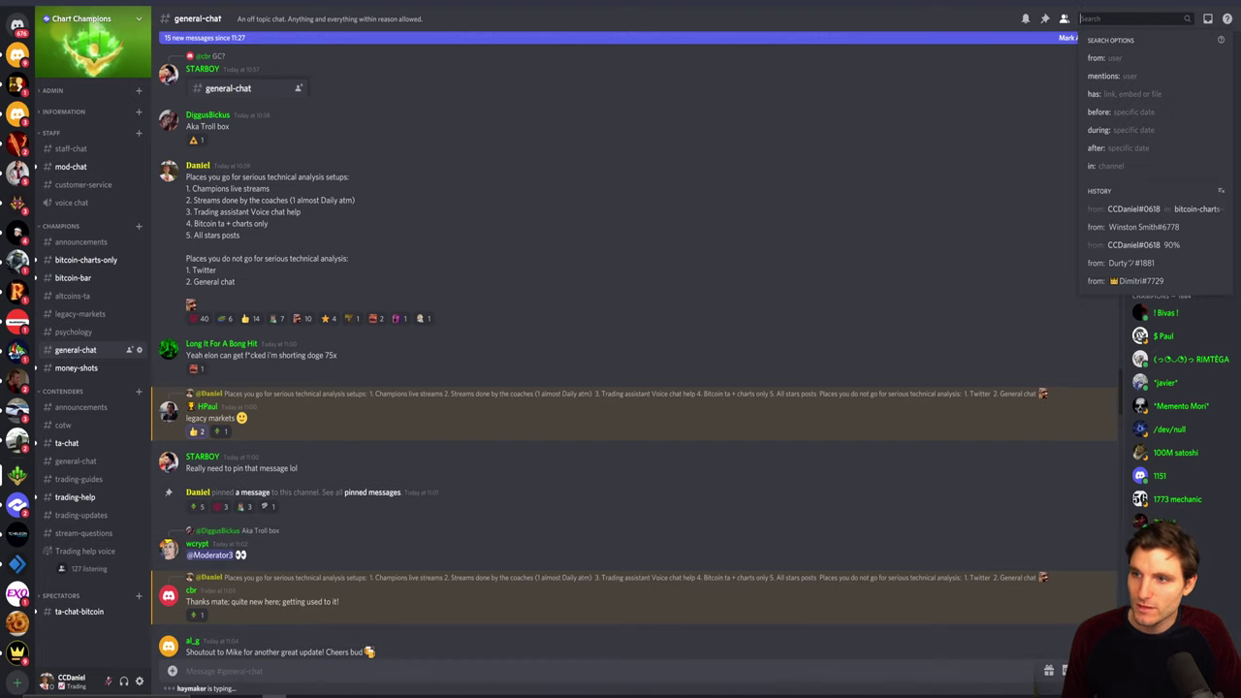
{"action": "type", "text": "ccd"}
{"action": "left_click", "coordinate": [1163, 88]}
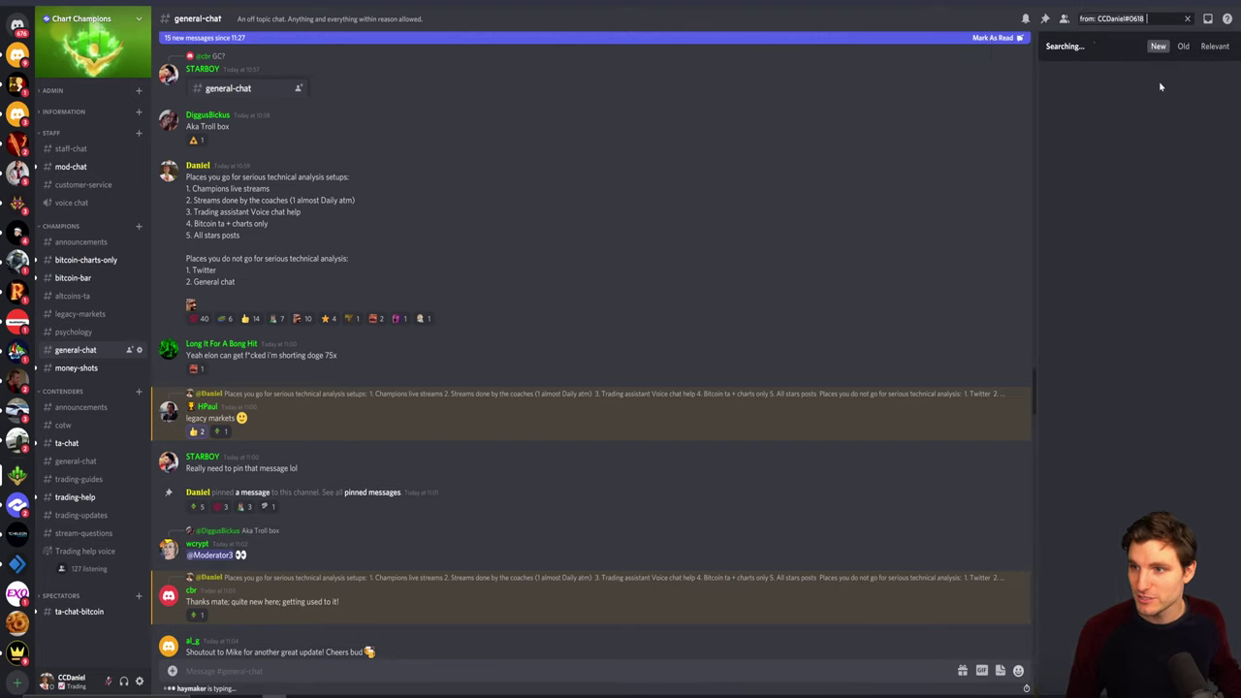
{"action": "scroll", "coordinate": [1144, 349], "scroll_direction": "down", "scroll_amount": 5}
{"action": "scroll", "coordinate": [1144, 349], "scroll_direction": "down", "scroll_amount": 5}
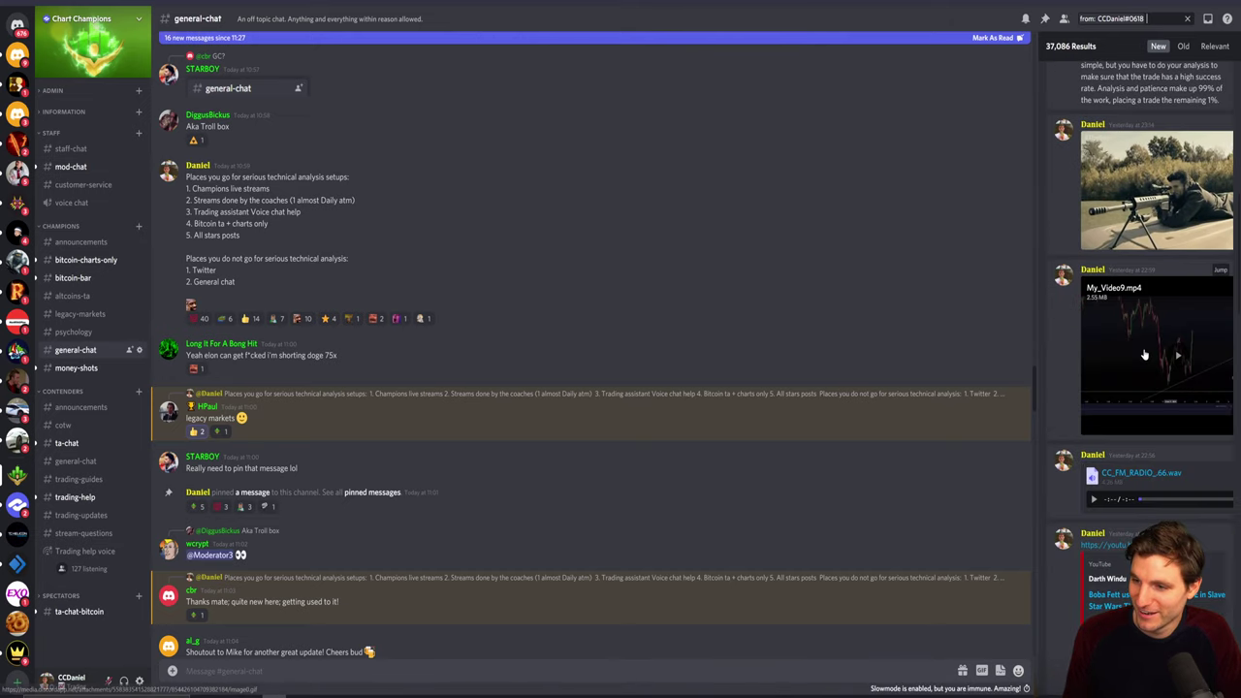
{"action": "scroll", "coordinate": [1180, 100], "scroll_direction": "up", "scroll_amount": 1}
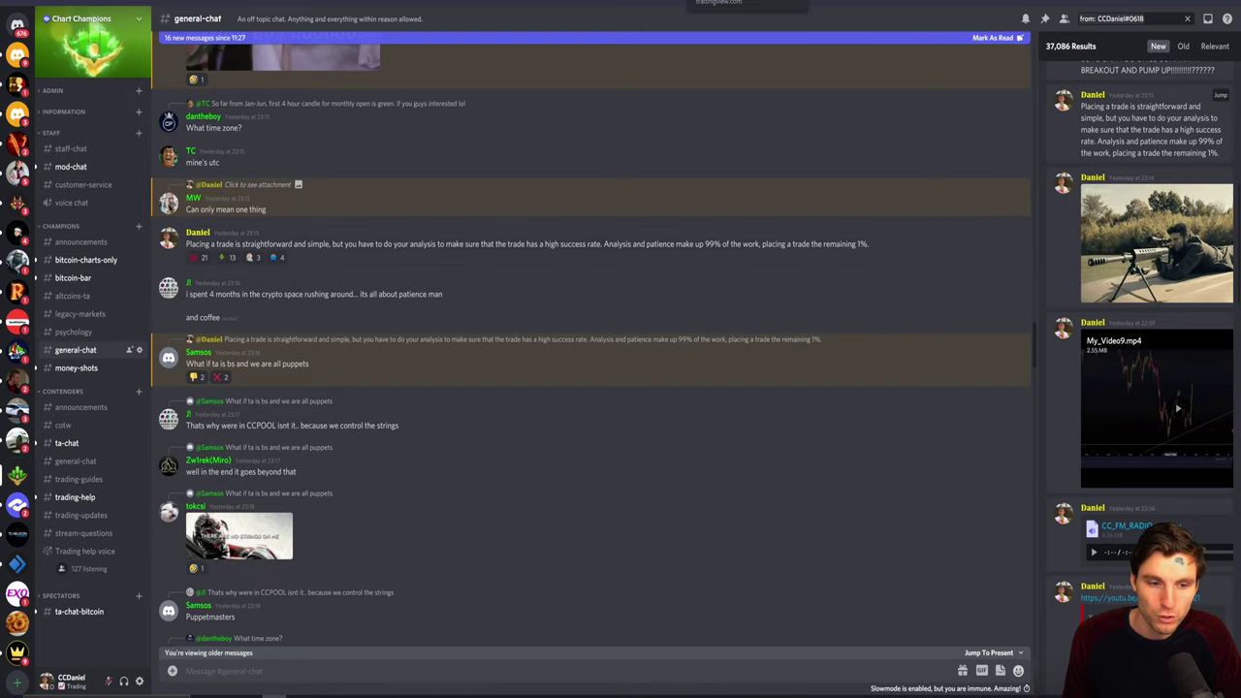
{"action": "key", "text": "alt+Tab"}
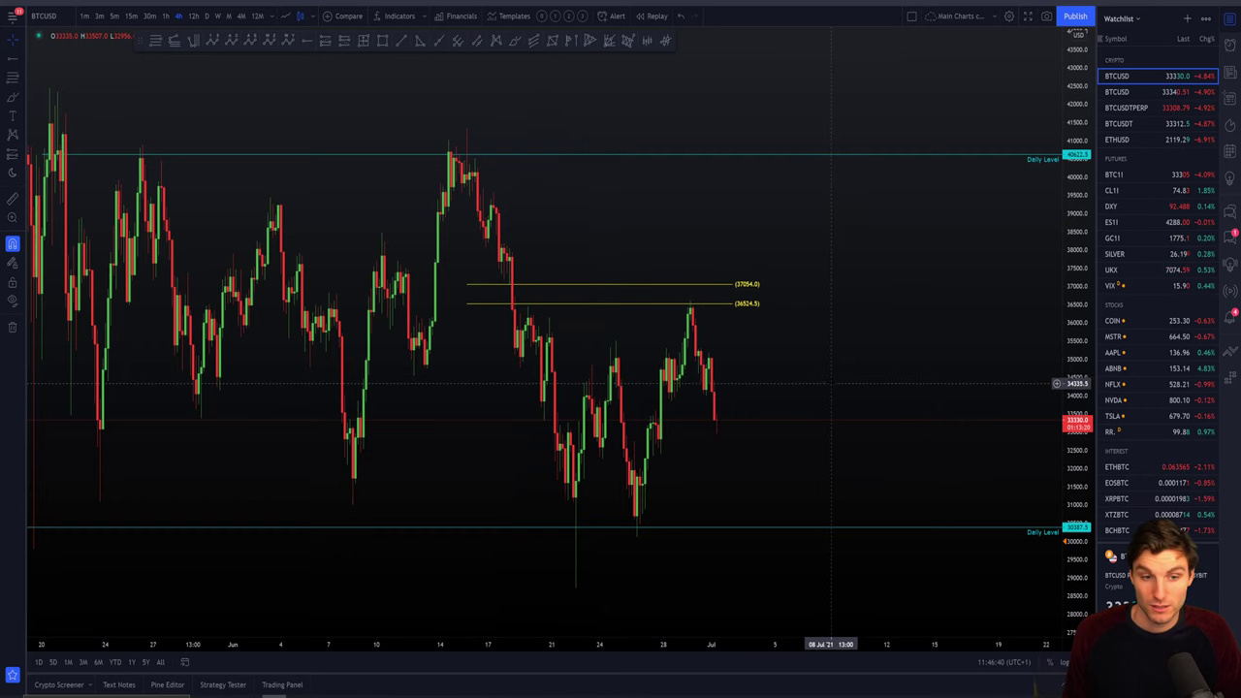
Step: Pan the 4-hour chart slightly, then switch to Discord's bitcoin-charts-only channel
{"action": "left_click_drag", "start_coordinate": [841, 379], "coordinate": [831, 383]}
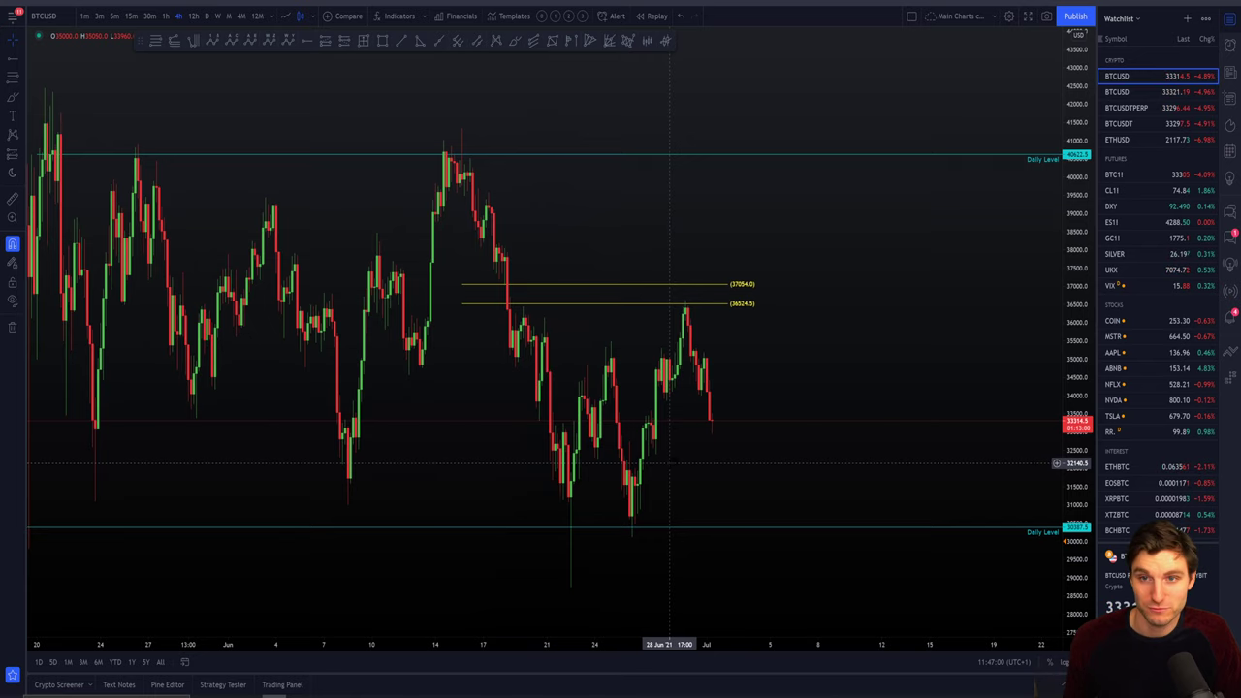
{"action": "left_click_drag", "start_coordinate": [913, 226], "coordinate": [909, 308]}
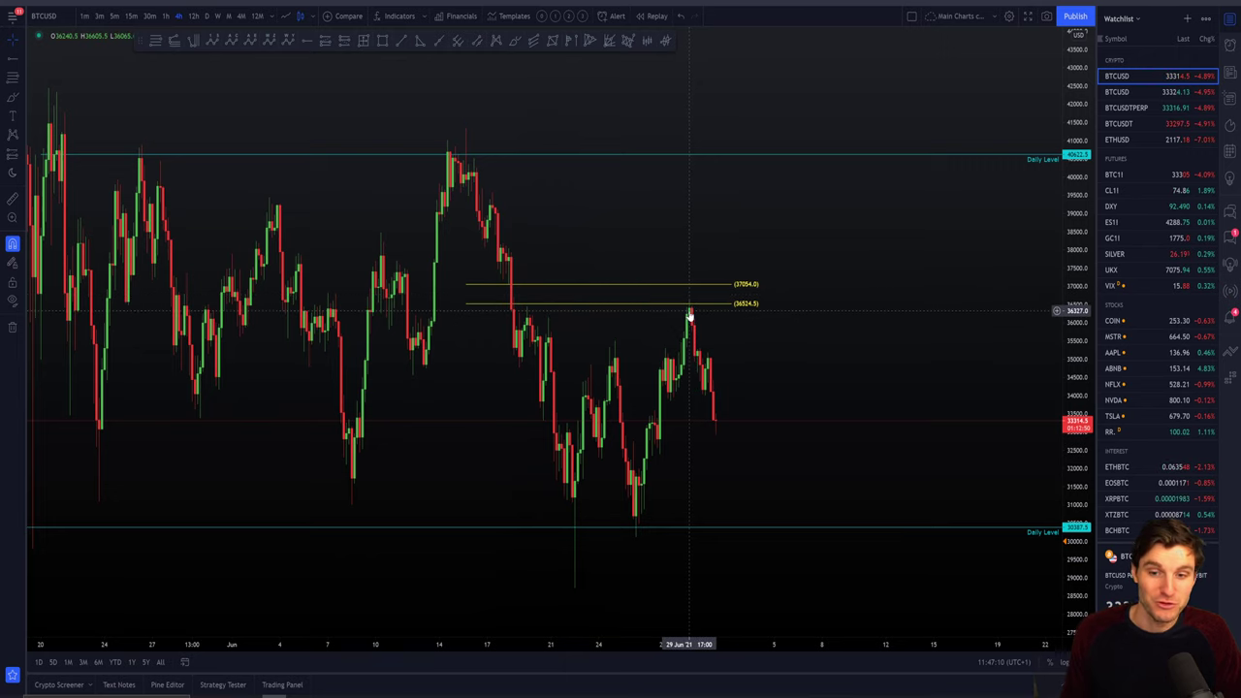
{"action": "key", "text": "alt+Tab"}
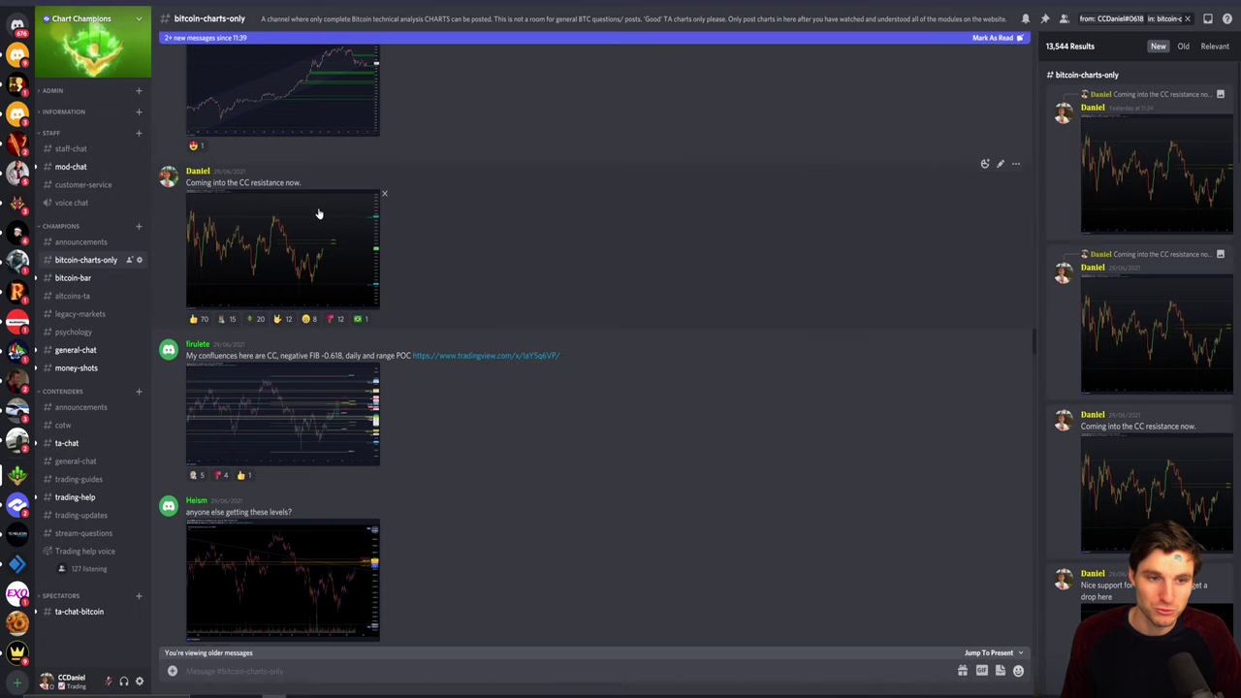
Step: View the 'Coming into the CC resistance now.' chart enlarged, then end back on TradingView
{"action": "left_click", "coordinate": [338, 277]}
{"action": "left_click", "coordinate": [1011, 370]}
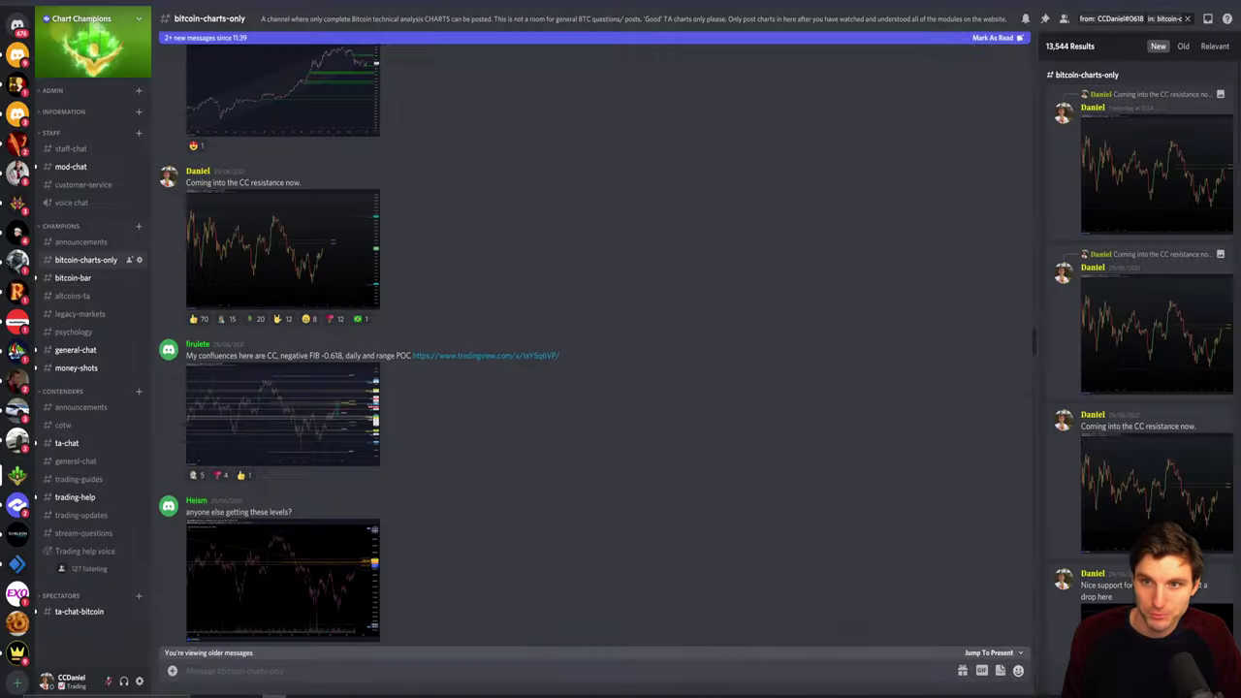
{"action": "key", "text": "alt+Tab"}
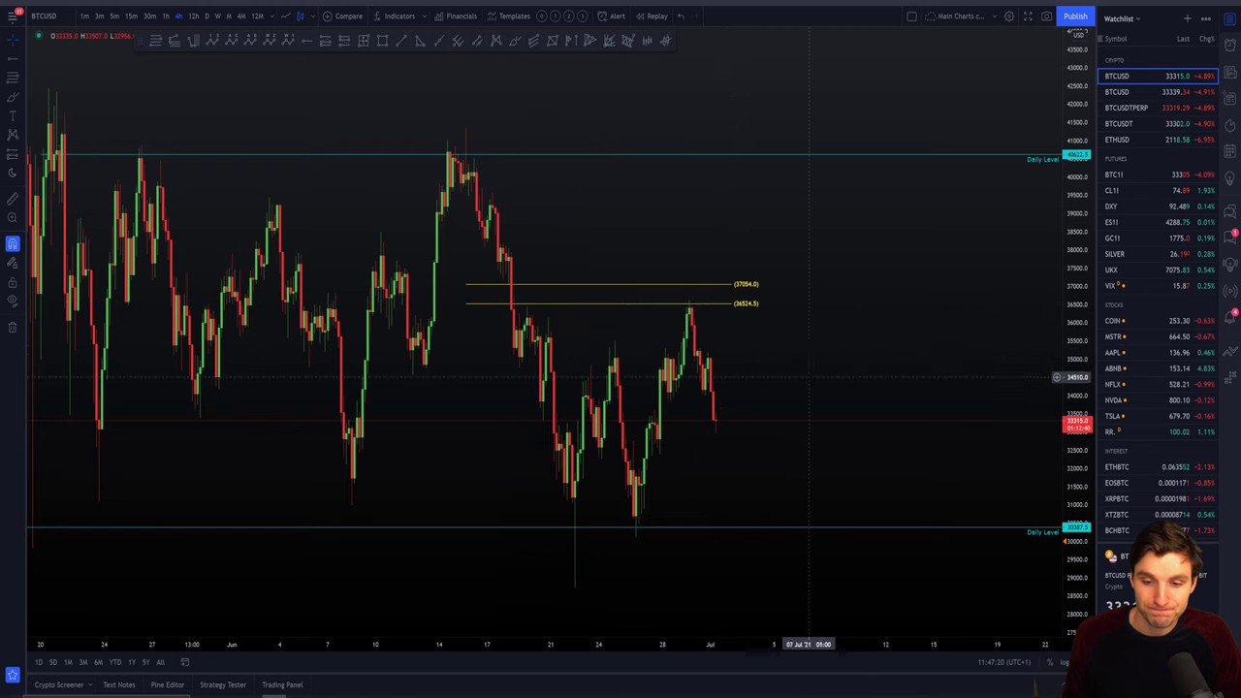
{"action": "key", "text": "alt+Tab"}
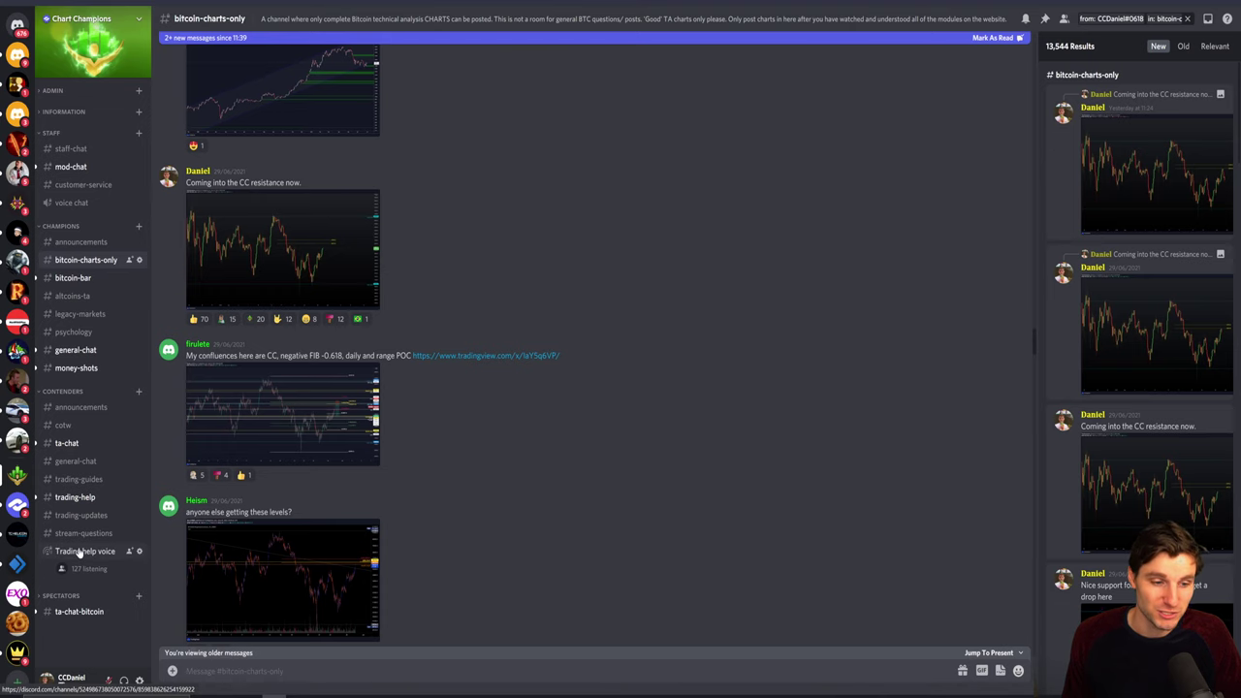
{"action": "key", "text": "alt+Tab"}
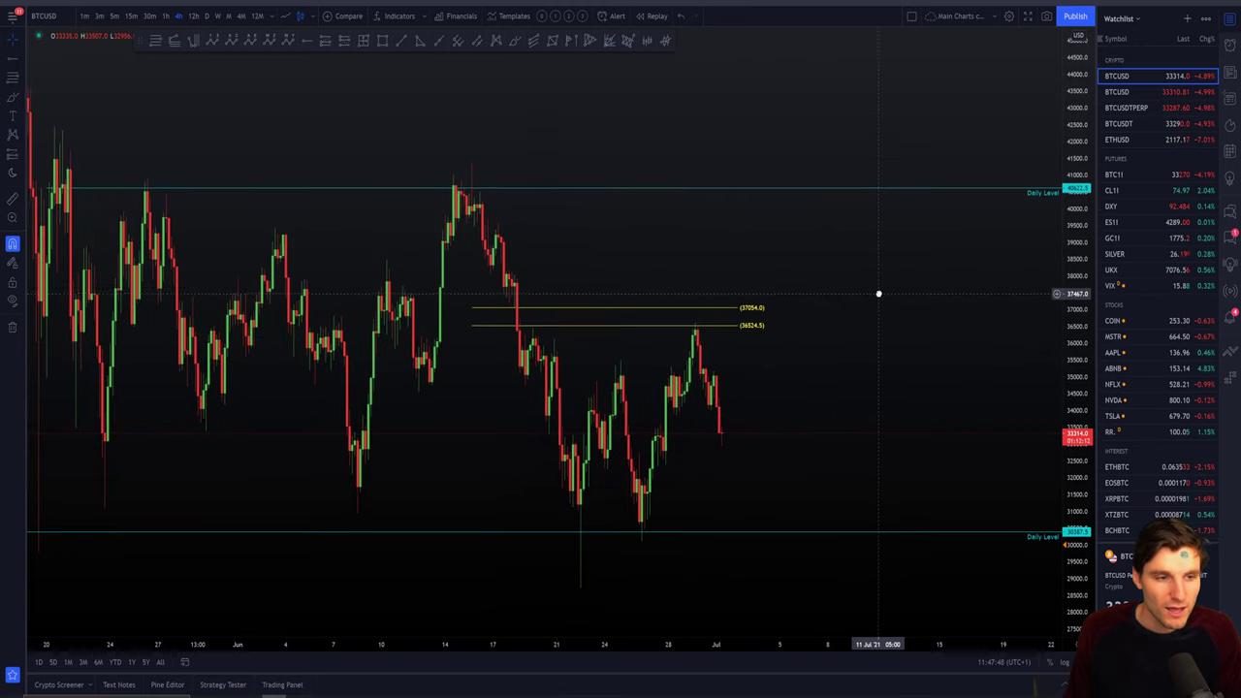
Step: Nudge the 4-hour chart and go back to the bitcoin-charts-only Discord posts
{"action": "left_click_drag", "start_coordinate": [875, 293], "coordinate": [873, 293]}
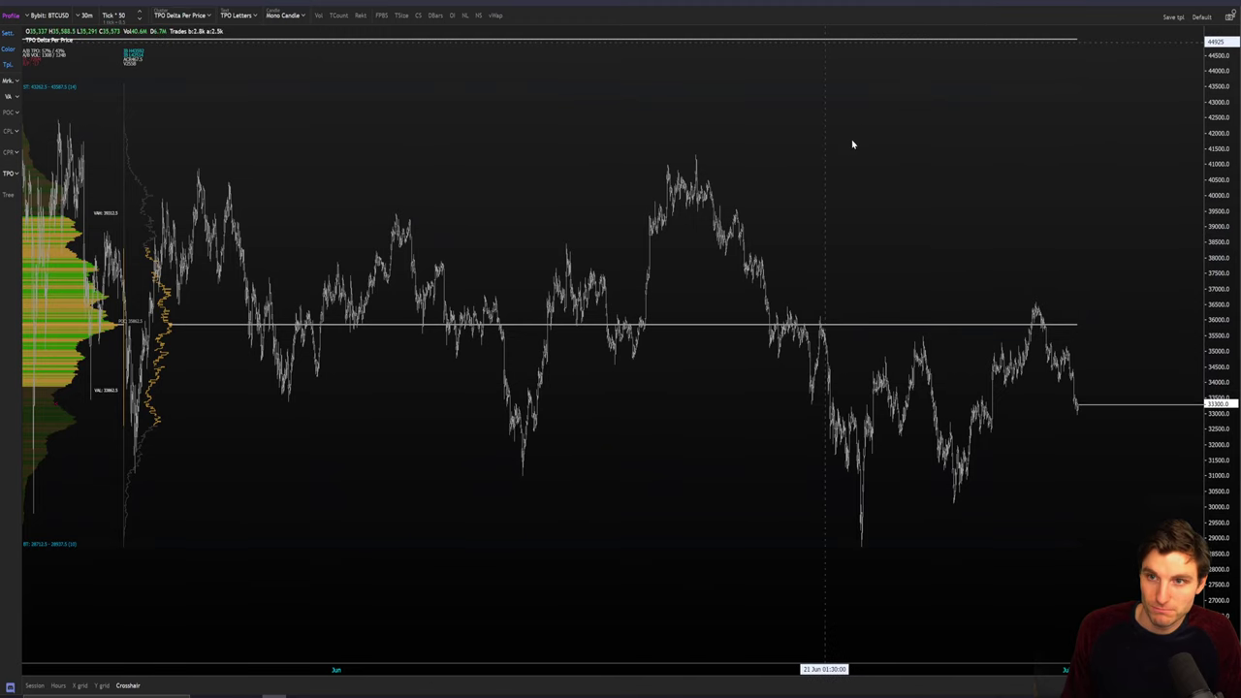
{"action": "key", "text": "alt+Tab"}
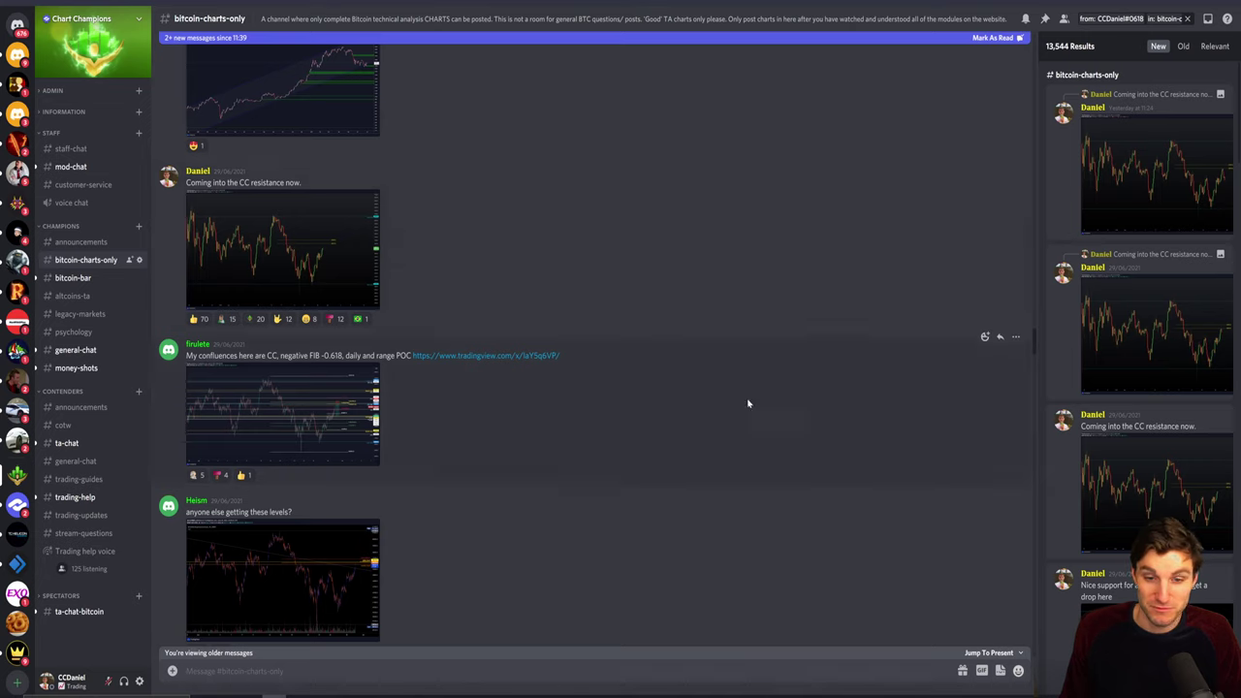